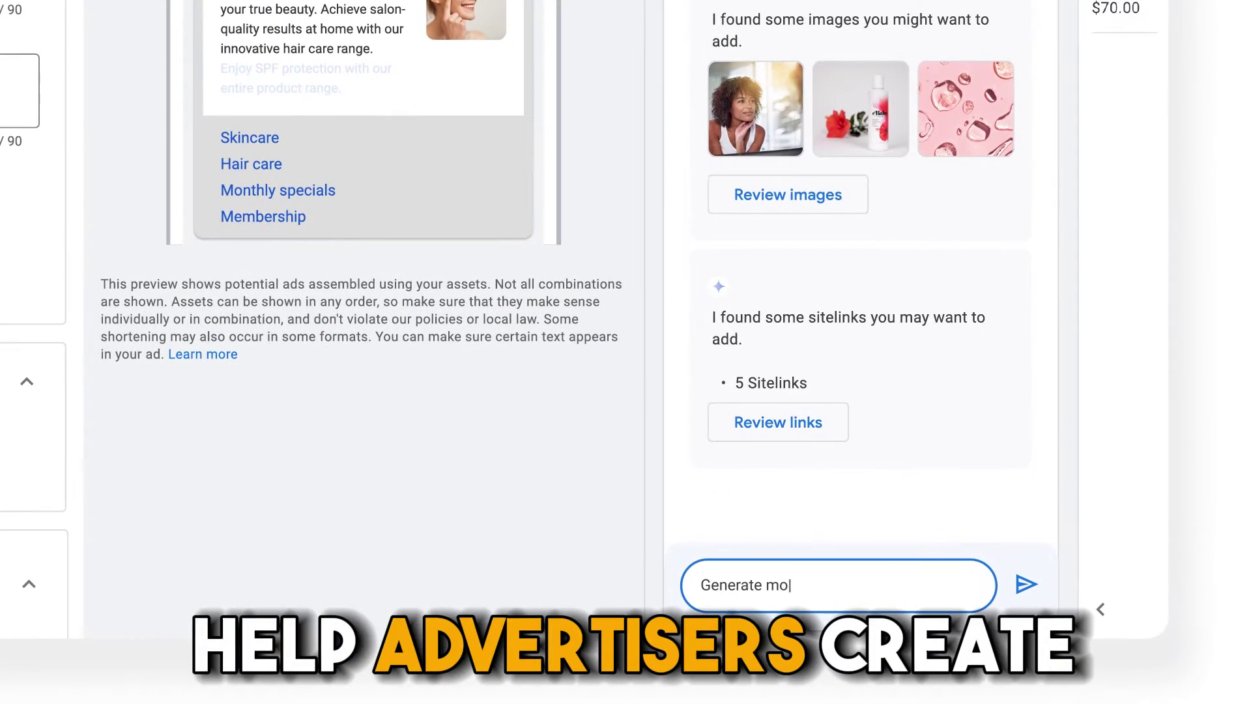
Step: Ask the assistant for more headlines and descriptions, then add 'Bring out your inner glow' as a fourth description
{"action": "type", "text": "re headlines & descriptions"}
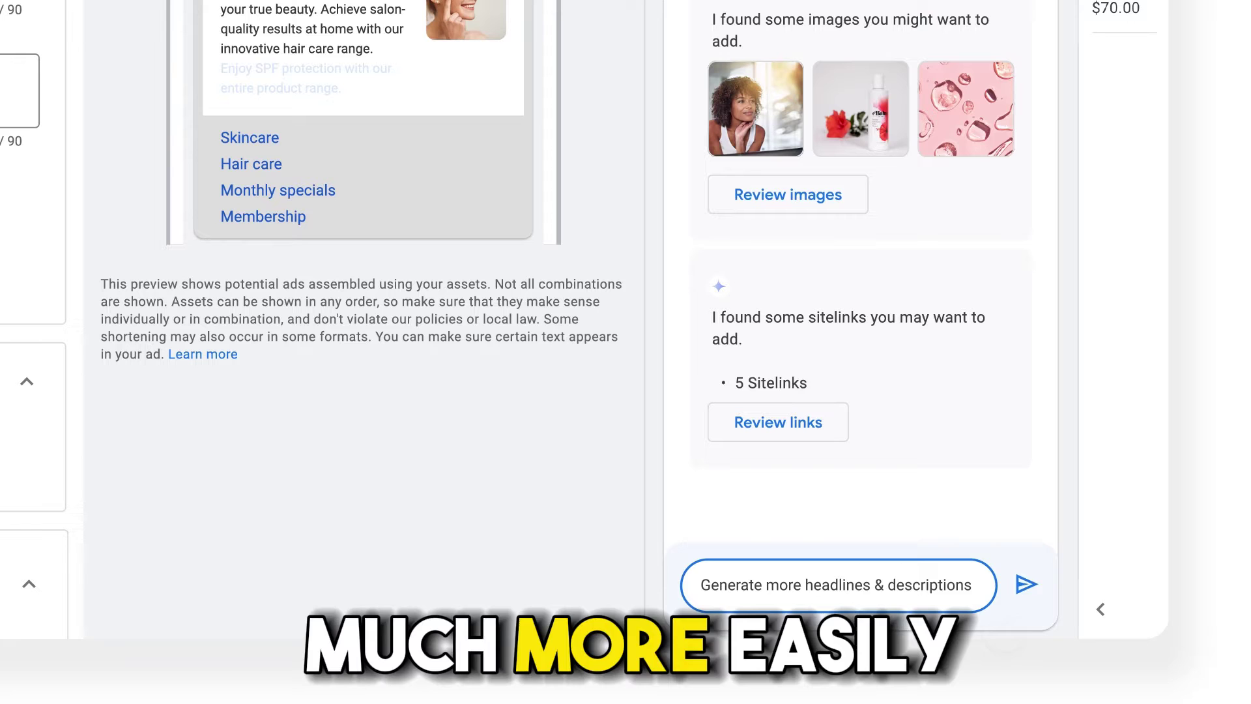
{"action": "key", "text": "Return"}
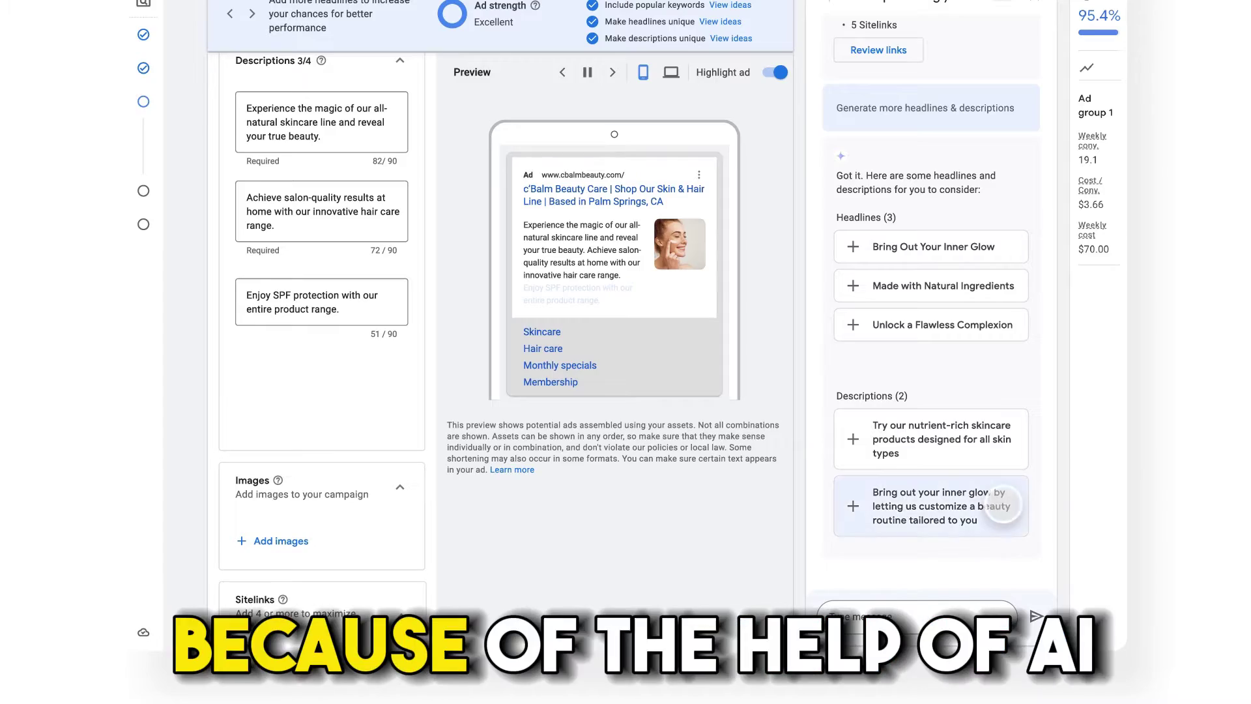
{"action": "left_click", "coordinate": [1004, 506]}
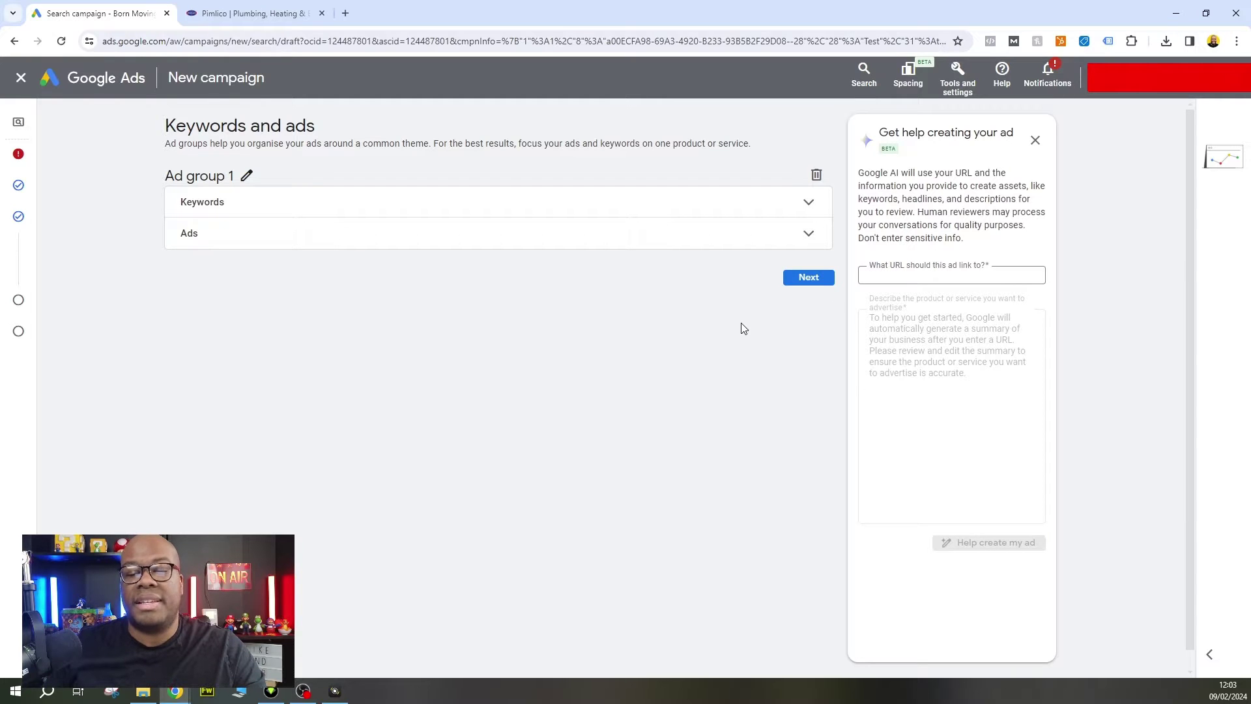
Step: Copy the pimlicoplumbers.com web address from the Pimlico Plumbers homepage's address bar
{"action": "left_click", "coordinate": [251, 13]}
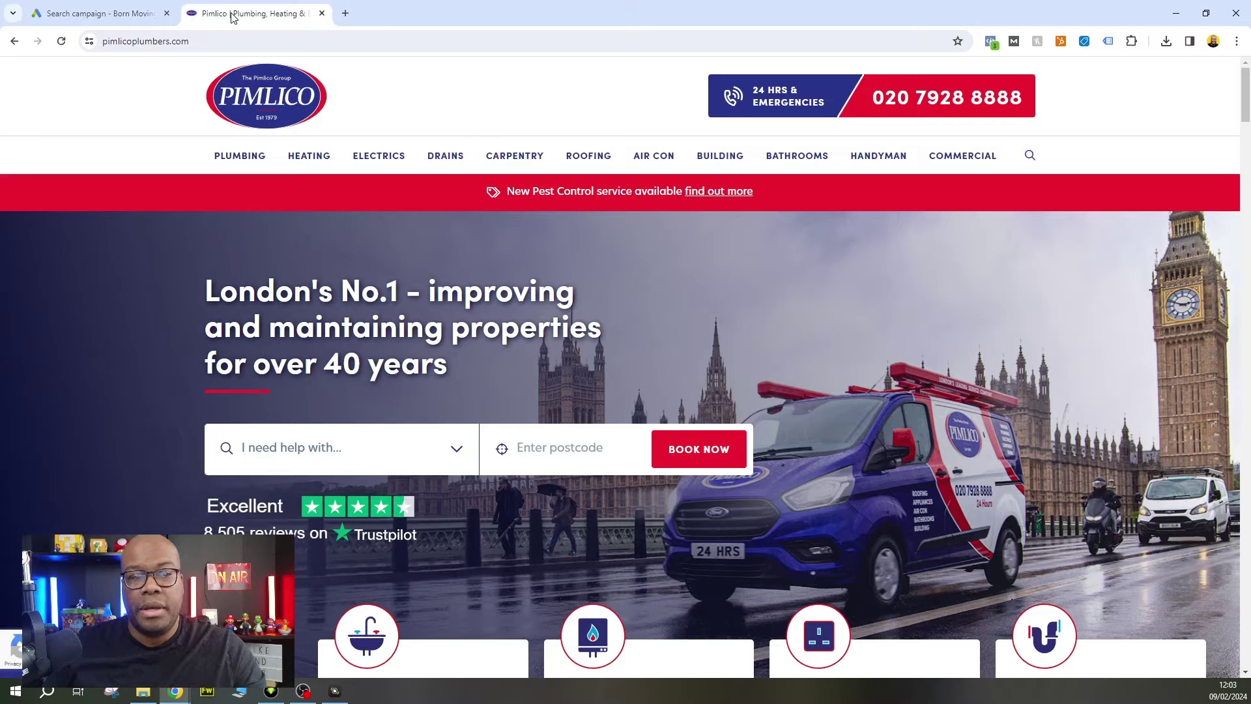
{"action": "left_click", "coordinate": [254, 44]}
{"action": "key", "text": "ctrl+c"}
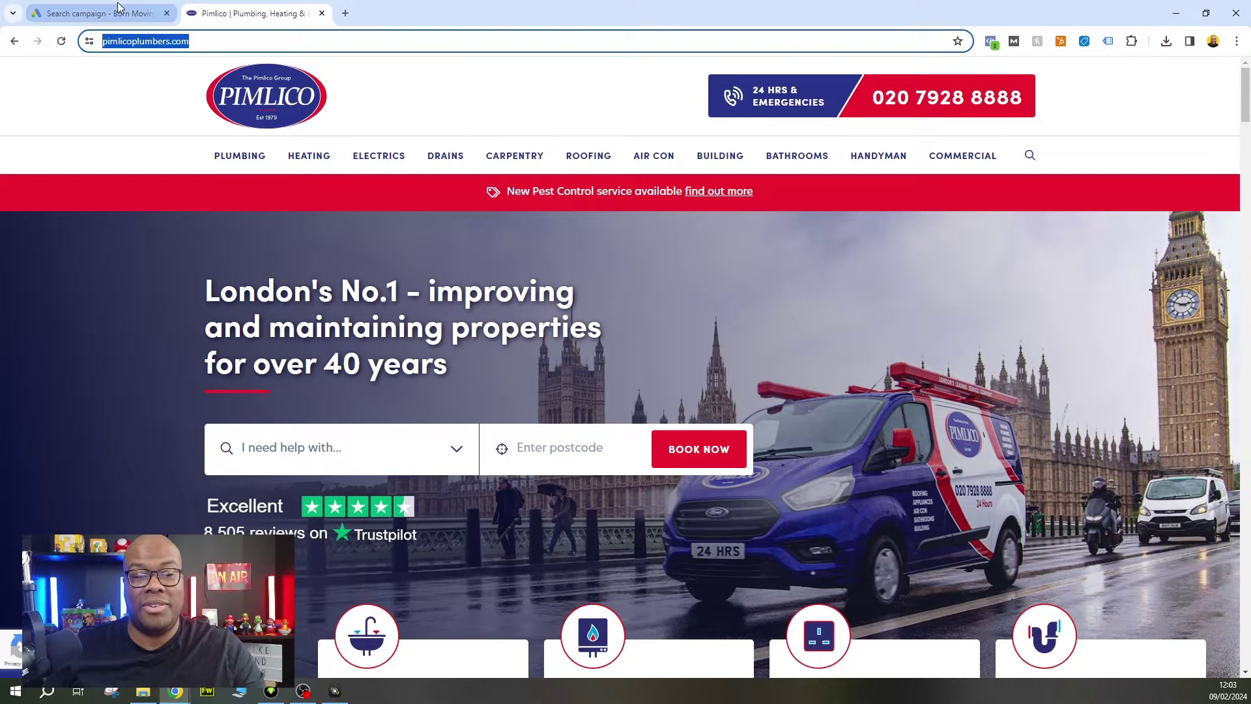
{"action": "left_click", "coordinate": [98, 13]}
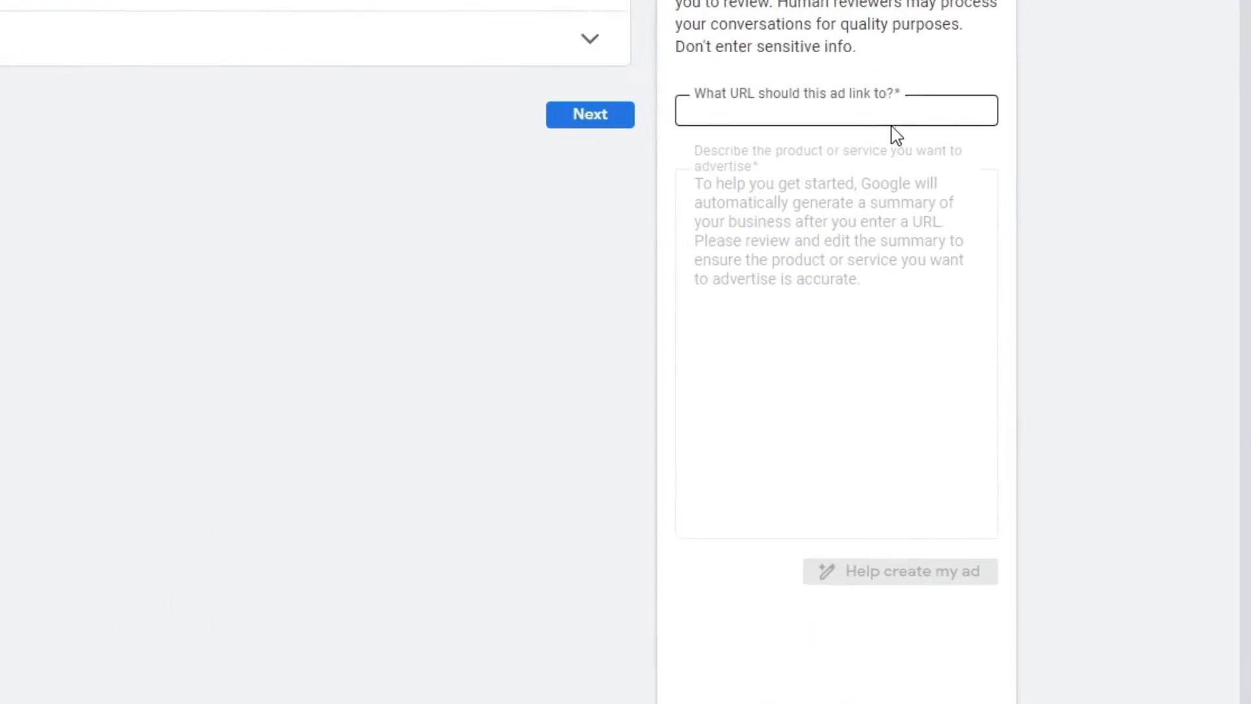
{"action": "left_click", "coordinate": [981, 275]}
{"action": "key", "text": "ctrl+v"}
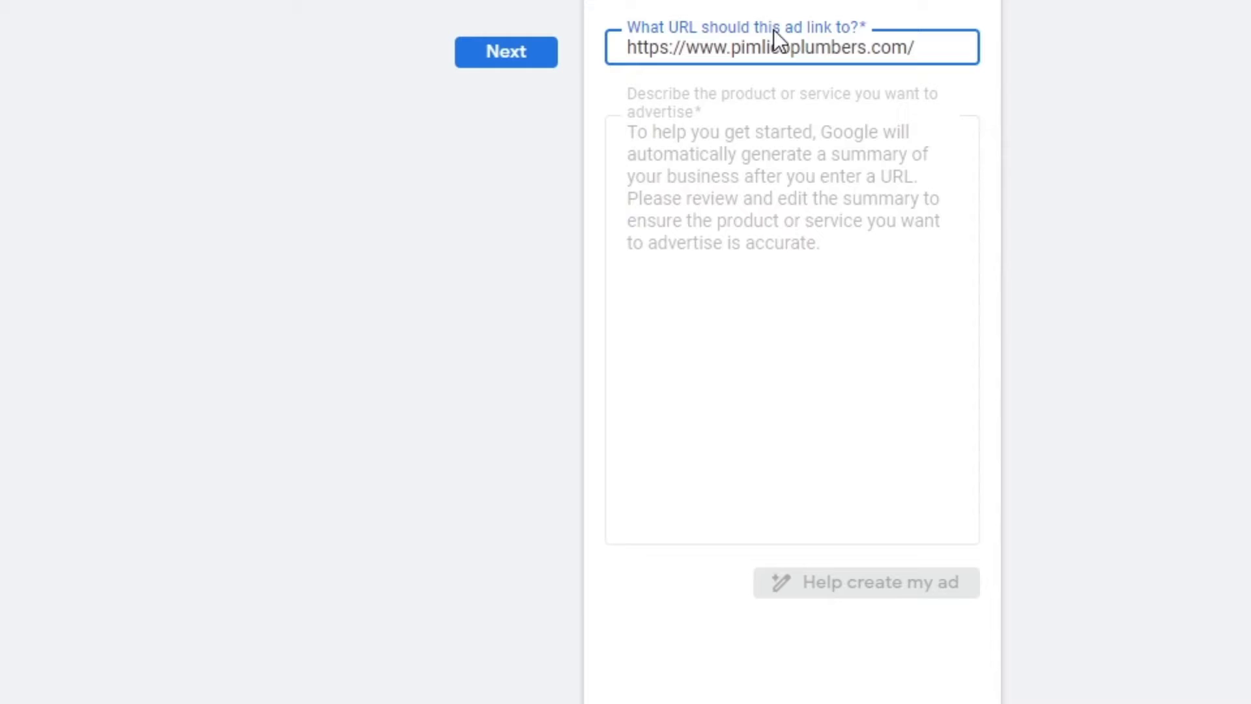
{"action": "key", "text": "Tab"}
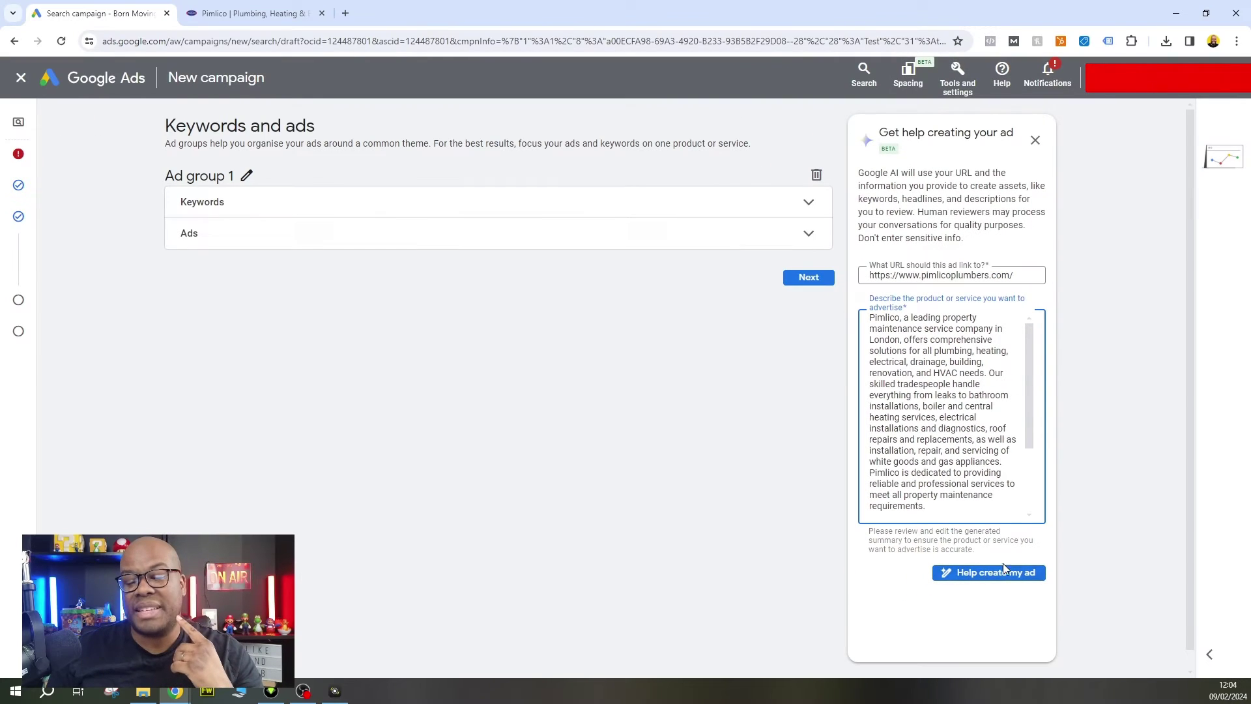
Step: Use 'Help create my ad' to generate assets, then review the five generated plumbing keywords
{"action": "left_click", "coordinate": [1009, 575]}
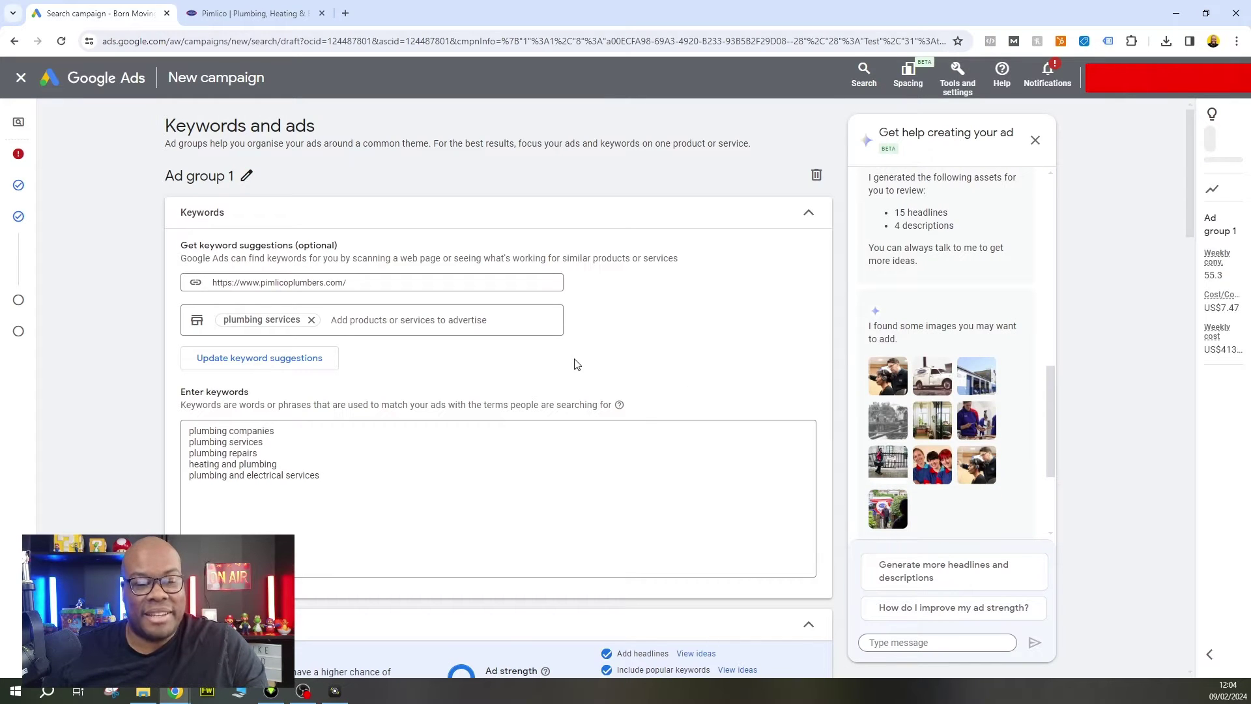
{"action": "scroll", "coordinate": [571, 359], "scroll_direction": "down", "scroll_amount": 1}
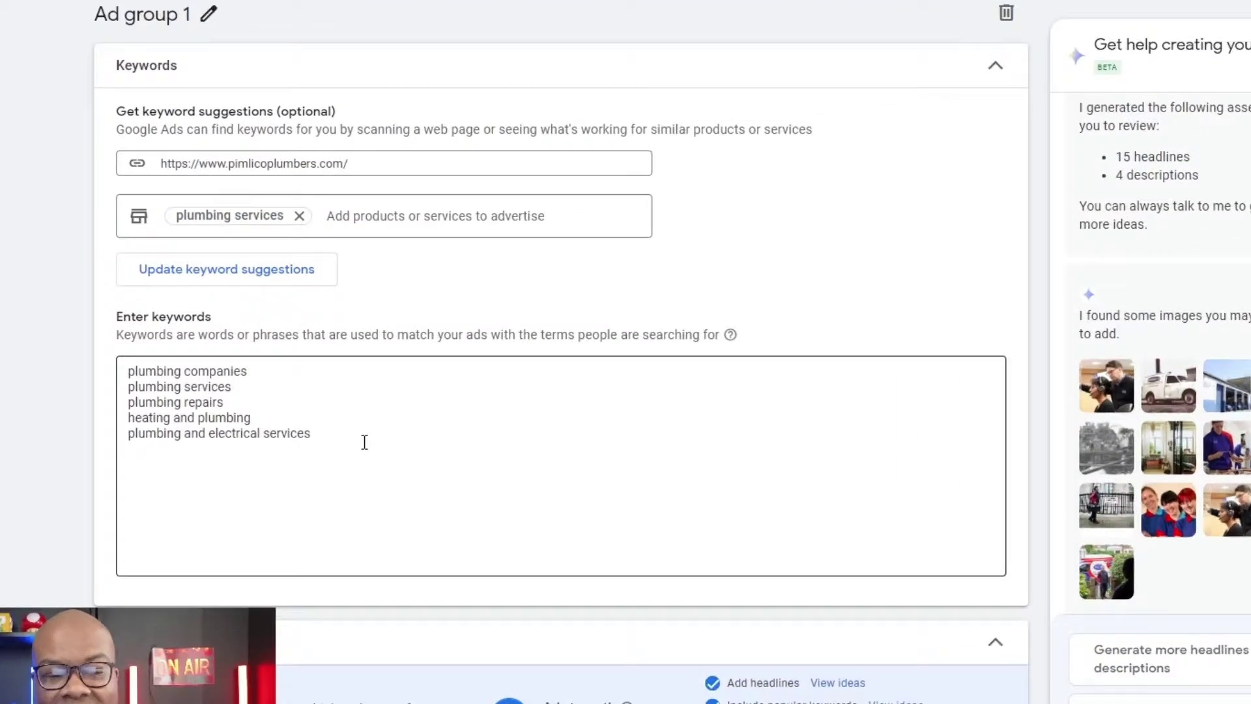
{"action": "left_click_drag", "start_coordinate": [356, 418], "coordinate": [178, 359]}
{"action": "left_click", "coordinate": [565, 490]}
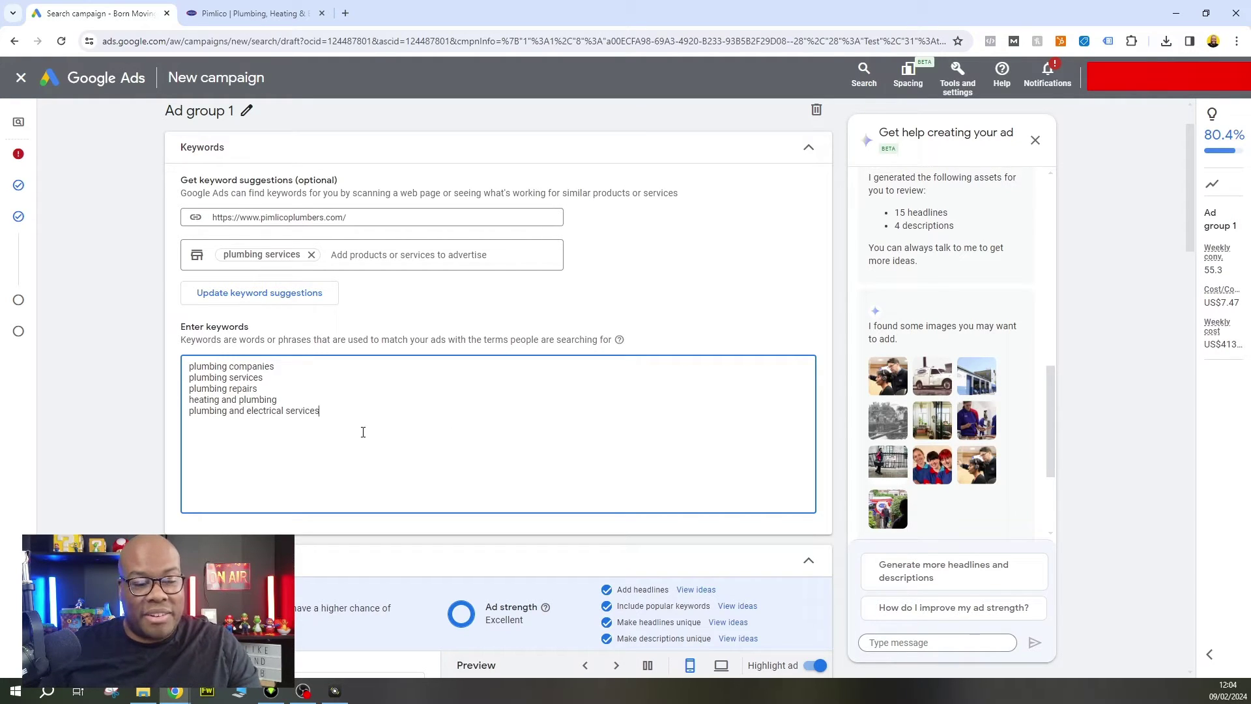
{"action": "left_click_drag", "start_coordinate": [341, 405], "coordinate": [188, 365]}
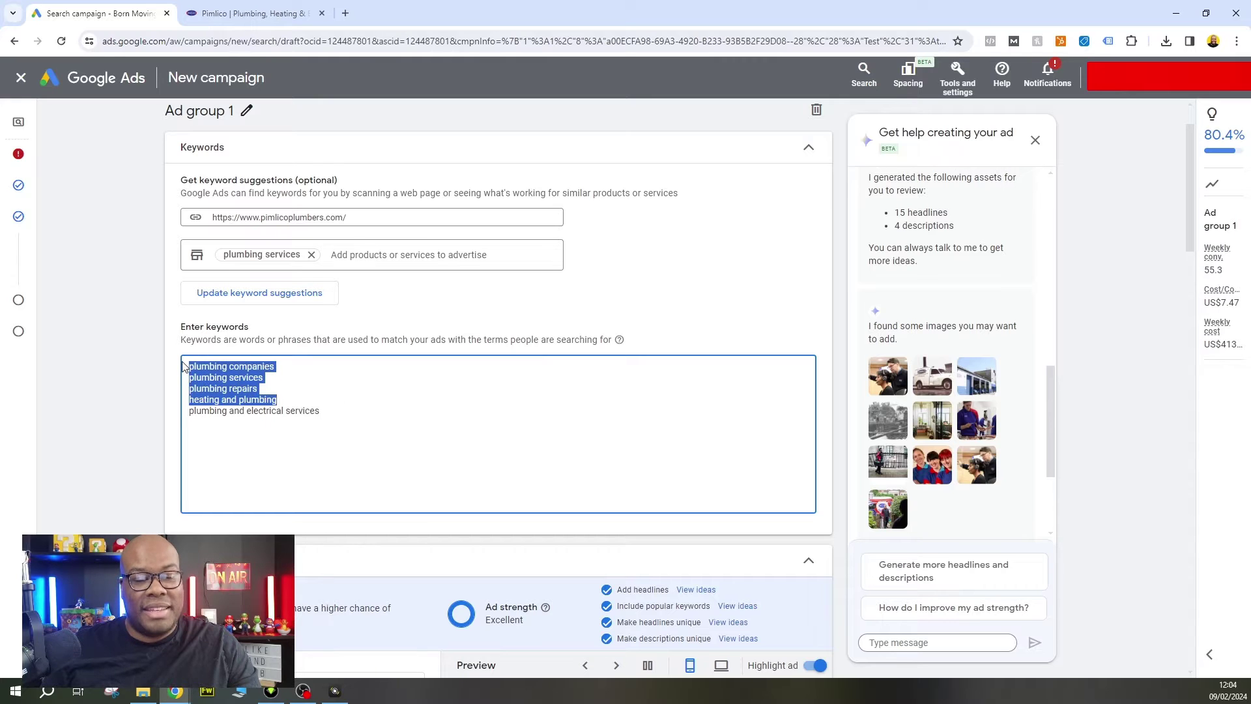
{"action": "left_click", "coordinate": [383, 425]}
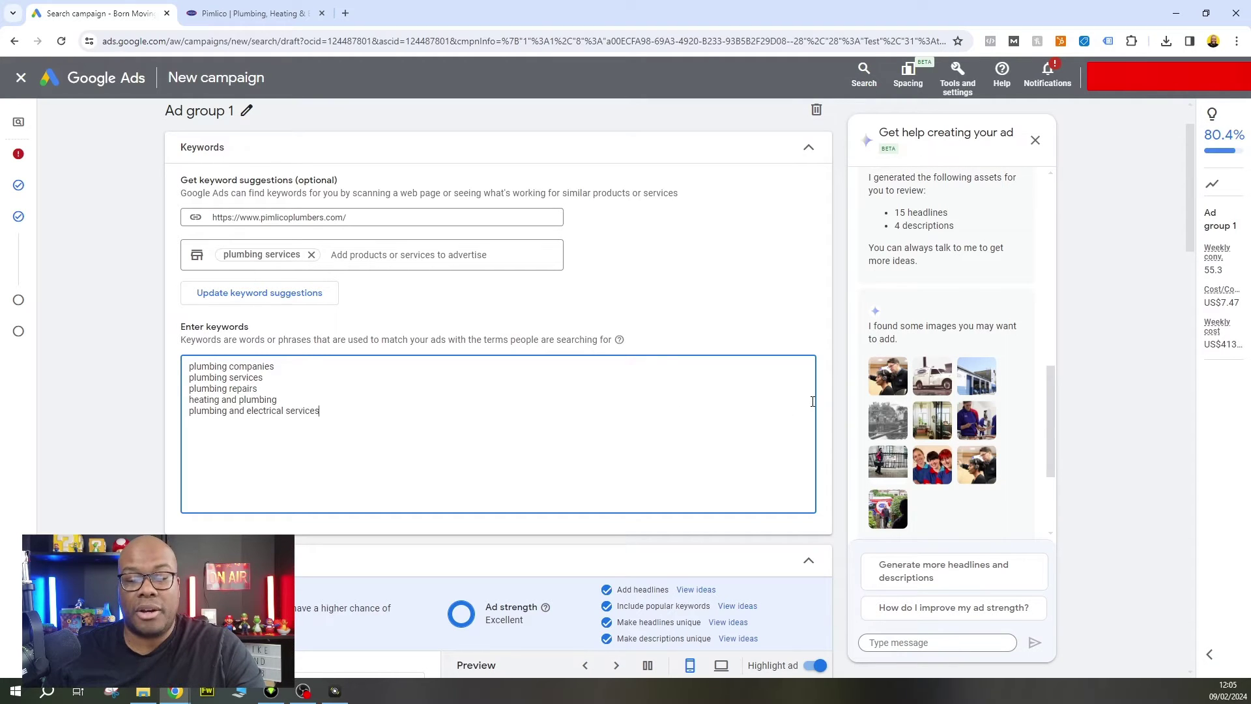
Step: Scroll down to the ad preview showing 'Property Maintenance - 24/7 Availability'
{"action": "scroll", "coordinate": [975, 466], "scroll_direction": "down", "scroll_amount": 1}
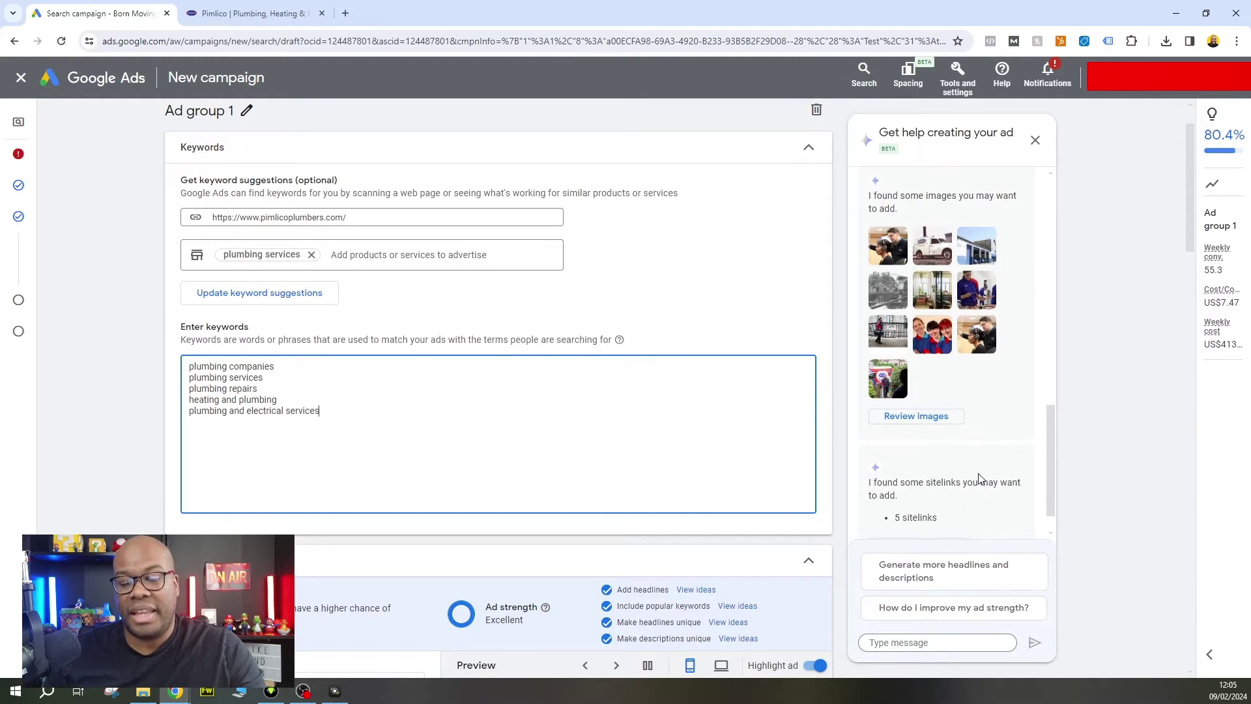
{"action": "scroll", "coordinate": [968, 469], "scroll_direction": "up", "scroll_amount": 2}
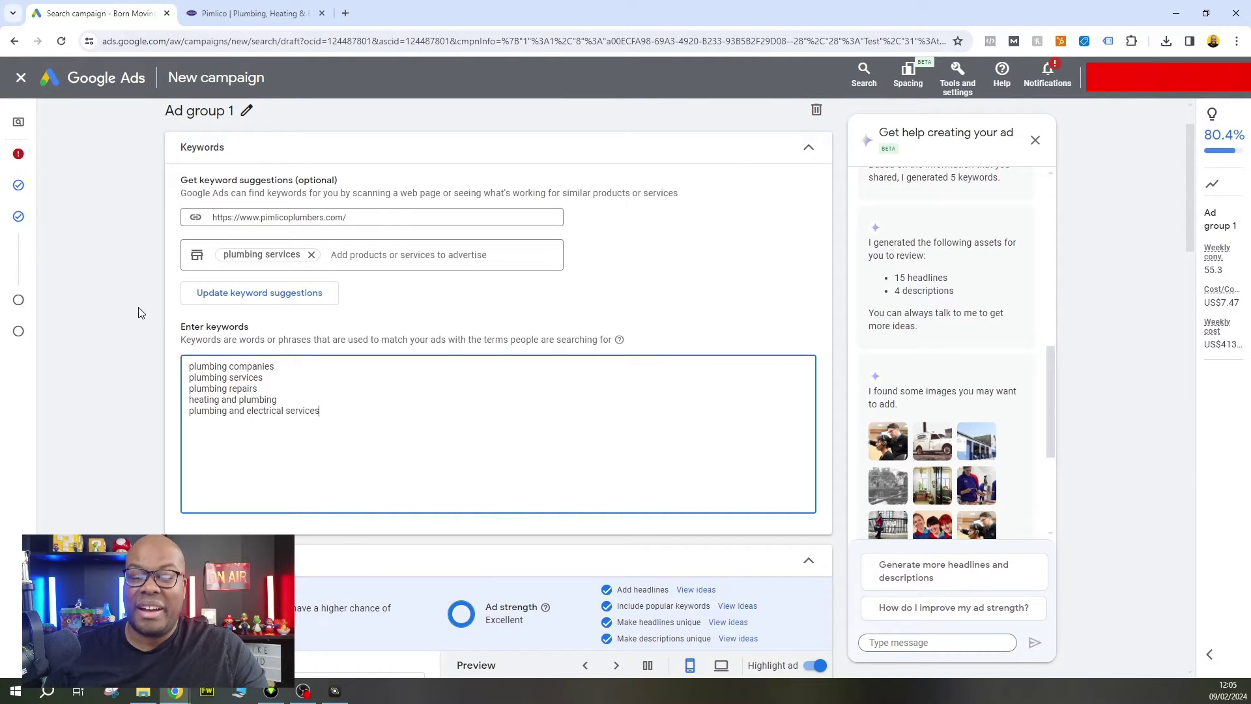
{"action": "scroll", "coordinate": [127, 320], "scroll_direction": "down", "scroll_amount": 4}
{"action": "scroll", "coordinate": [127, 320], "scroll_direction": "down", "scroll_amount": 2}
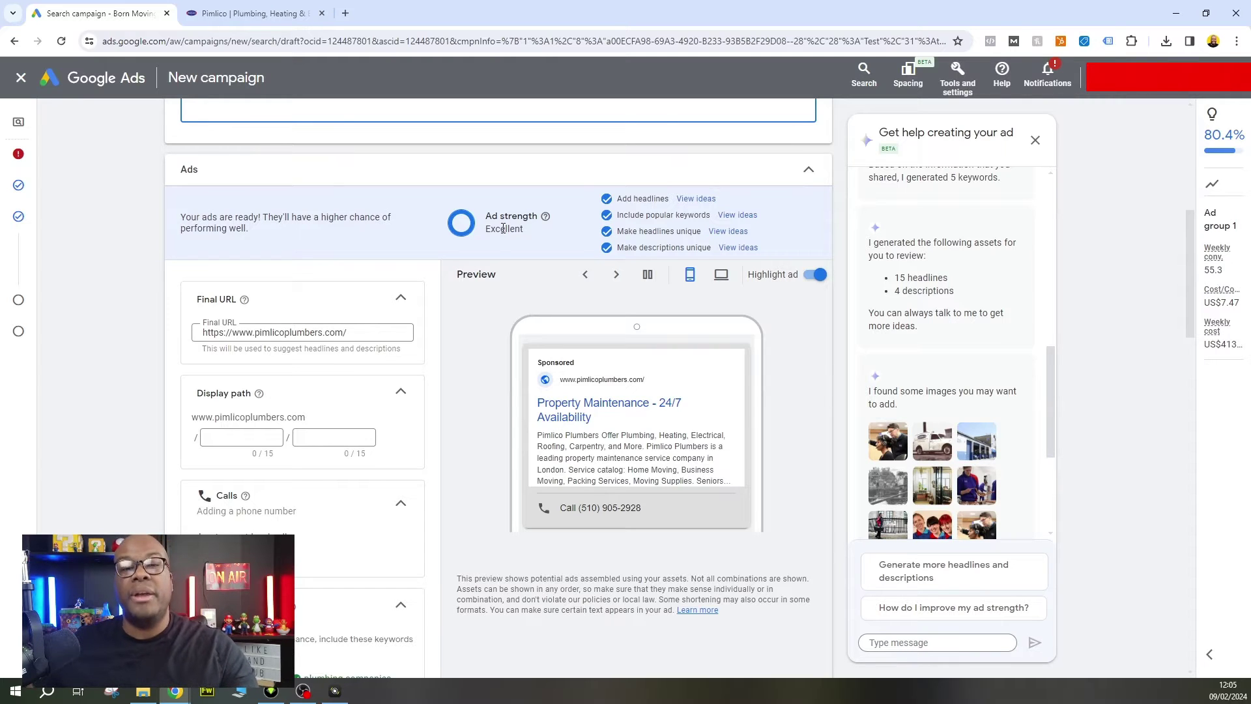
Step: Look through the generated headlines and inspect 'London's No.1' without changing it
{"action": "scroll", "coordinate": [502, 228], "scroll_direction": "down", "scroll_amount": 8}
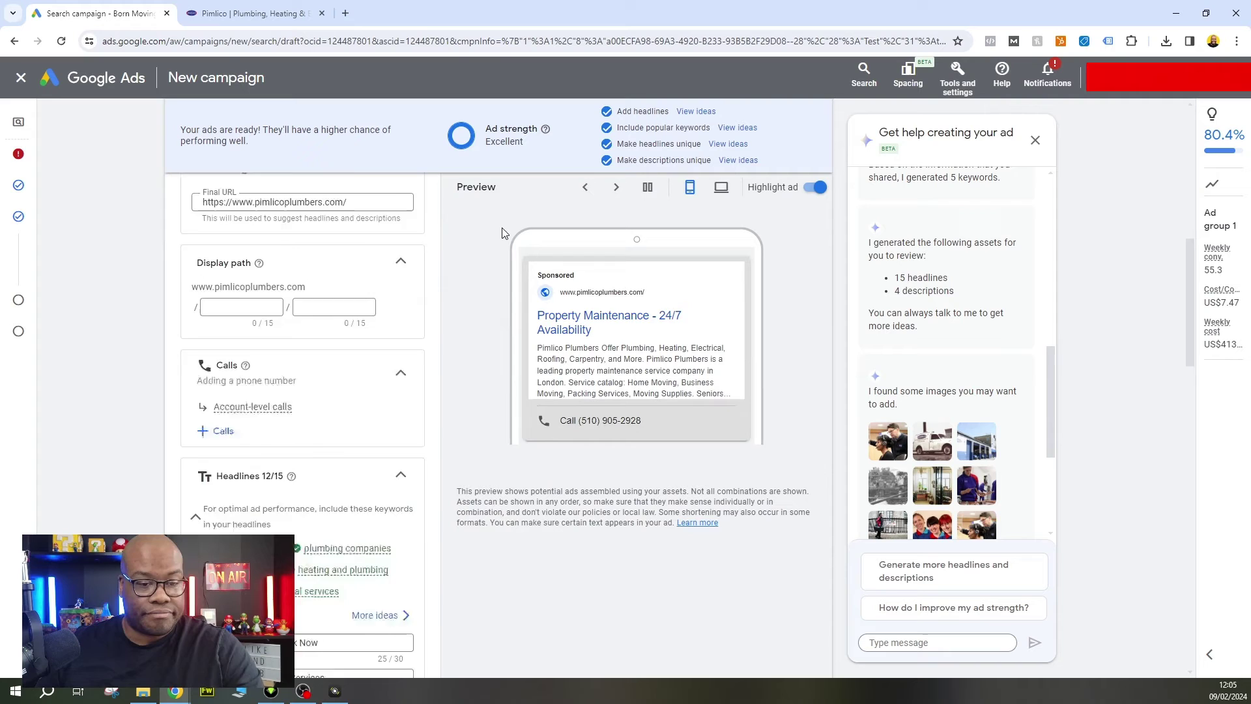
{"action": "scroll", "coordinate": [432, 366], "scroll_direction": "down", "scroll_amount": 1}
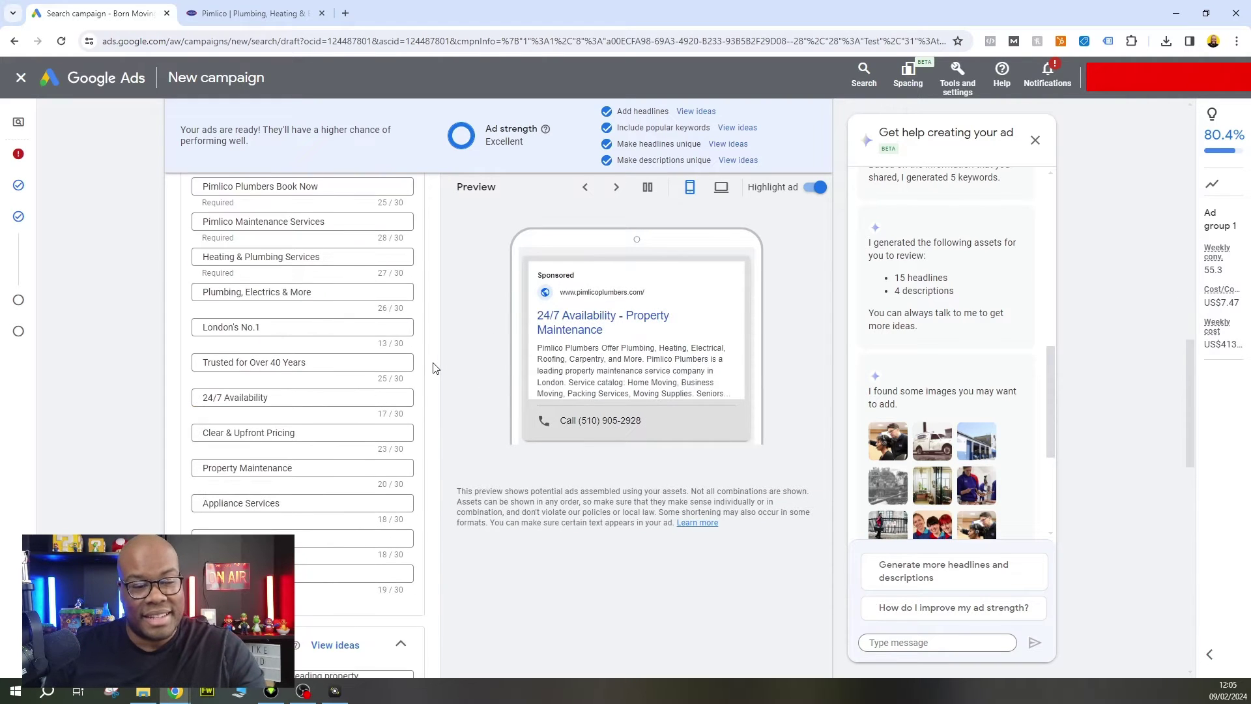
{"action": "scroll", "coordinate": [432, 366], "scroll_direction": "up", "scroll_amount": 1}
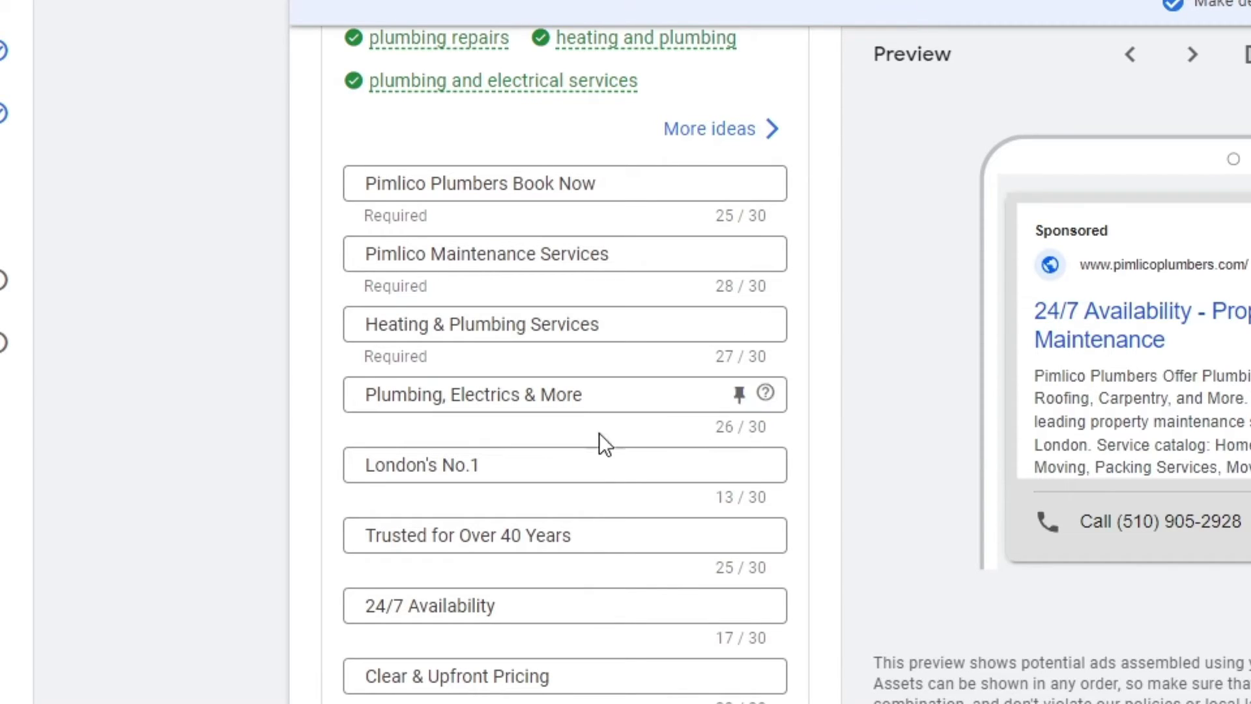
{"action": "scroll", "coordinate": [413, 457], "scroll_direction": "down", "scroll_amount": 2}
{"action": "scroll", "coordinate": [413, 457], "scroll_direction": "down", "scroll_amount": 2}
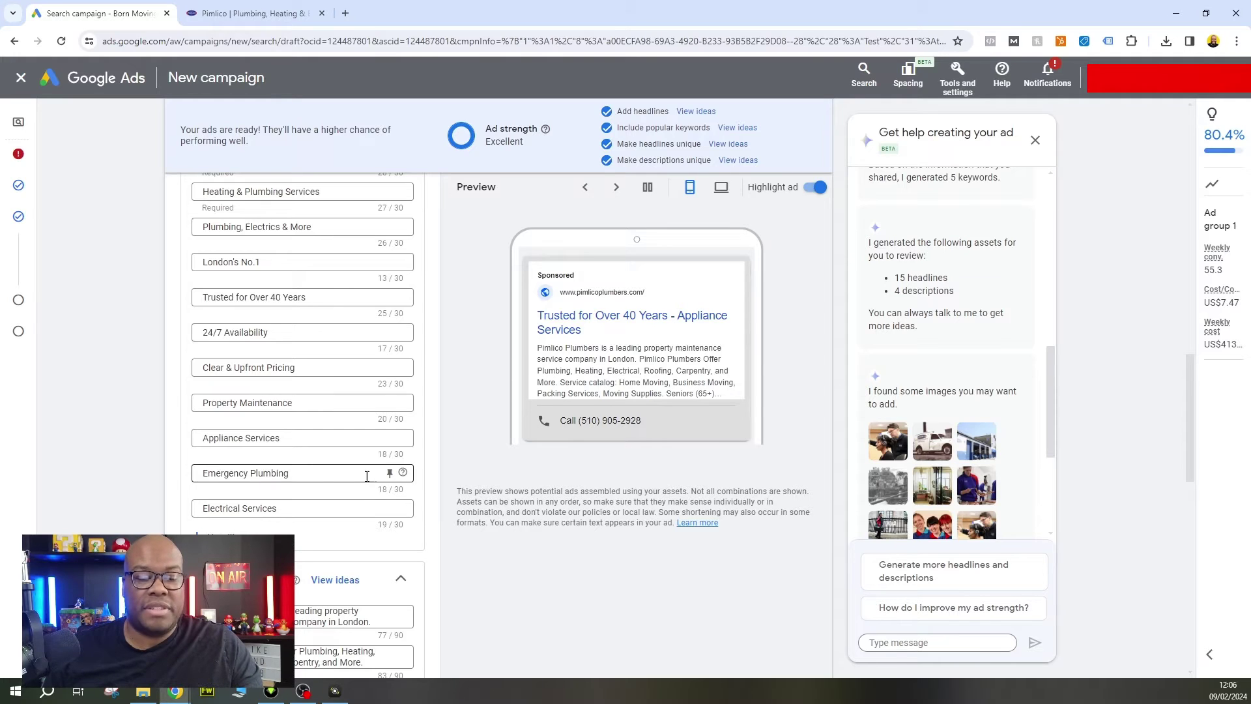
{"action": "scroll", "coordinate": [340, 496], "scroll_direction": "up", "scroll_amount": 2}
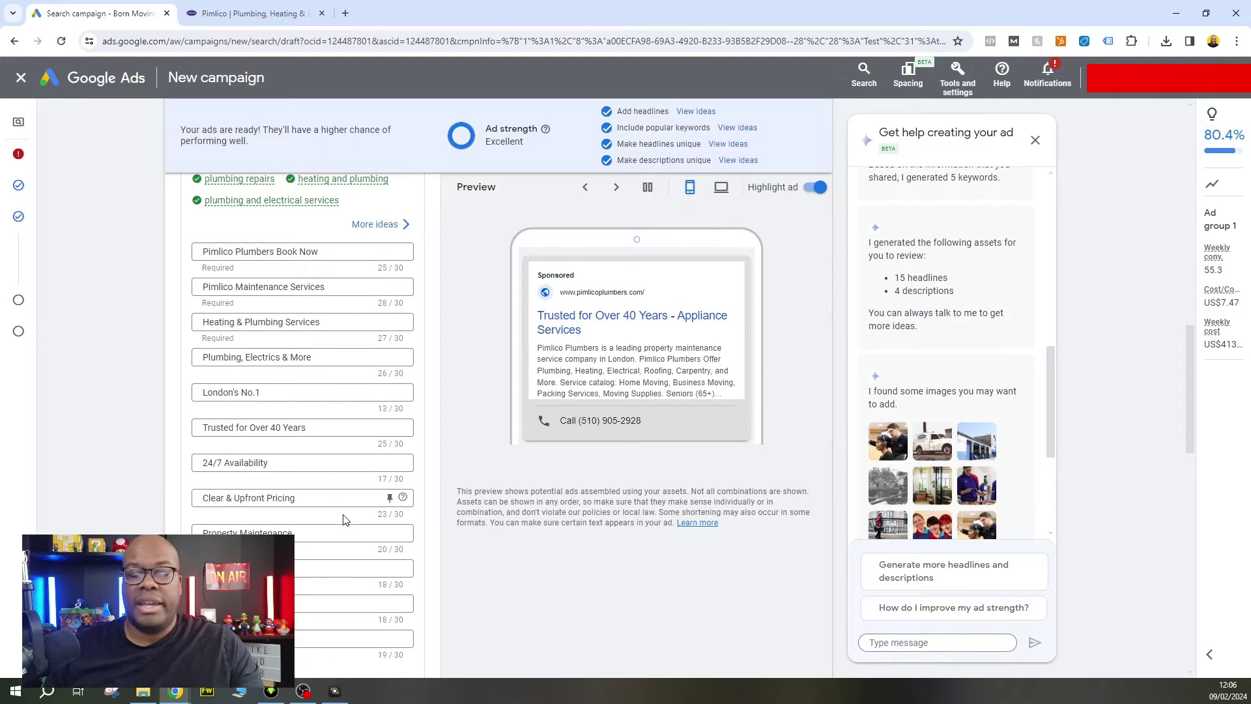
{"action": "triple_click", "coordinate": [320, 391]}
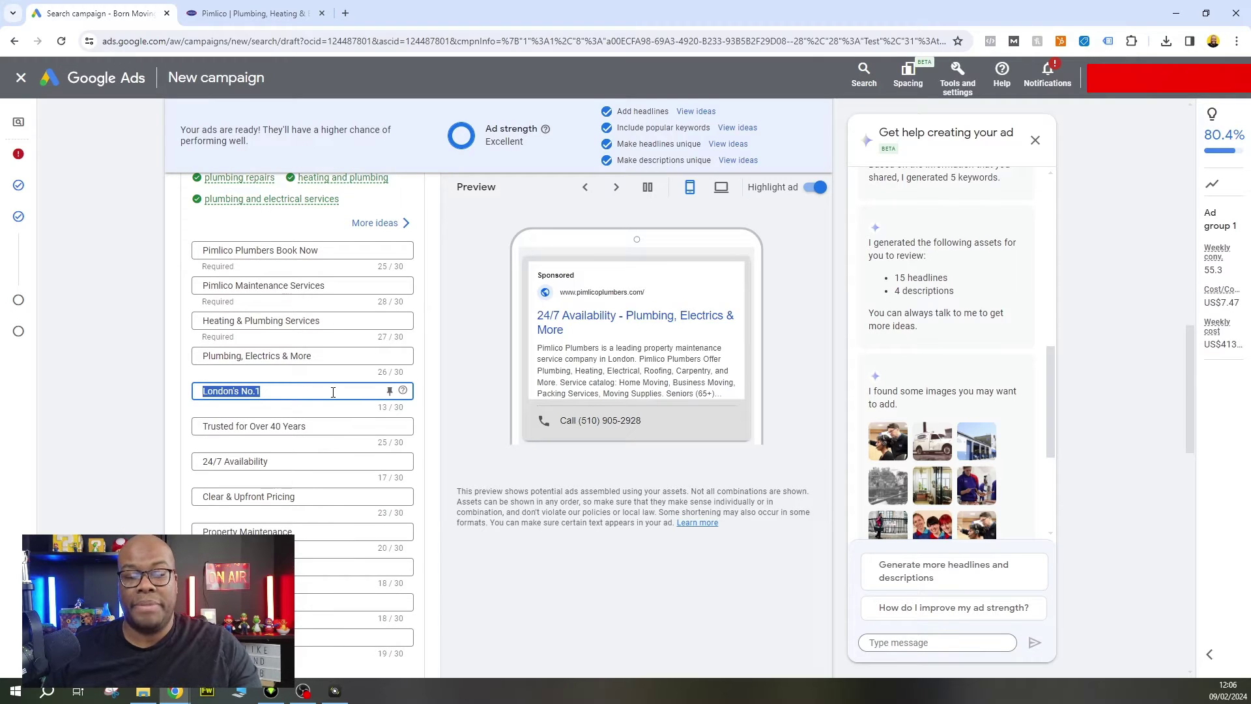
{"action": "left_click", "coordinate": [265, 392]}
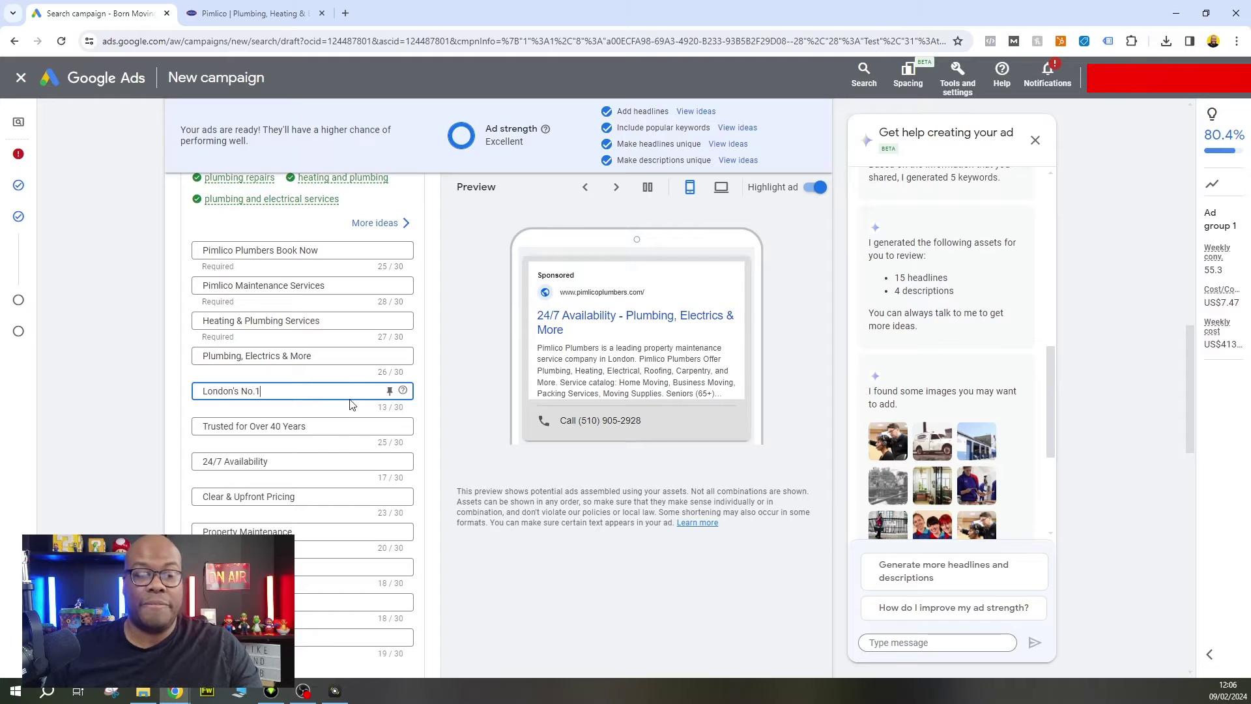
{"action": "scroll", "coordinate": [360, 412], "scroll_direction": "up", "scroll_amount": 1}
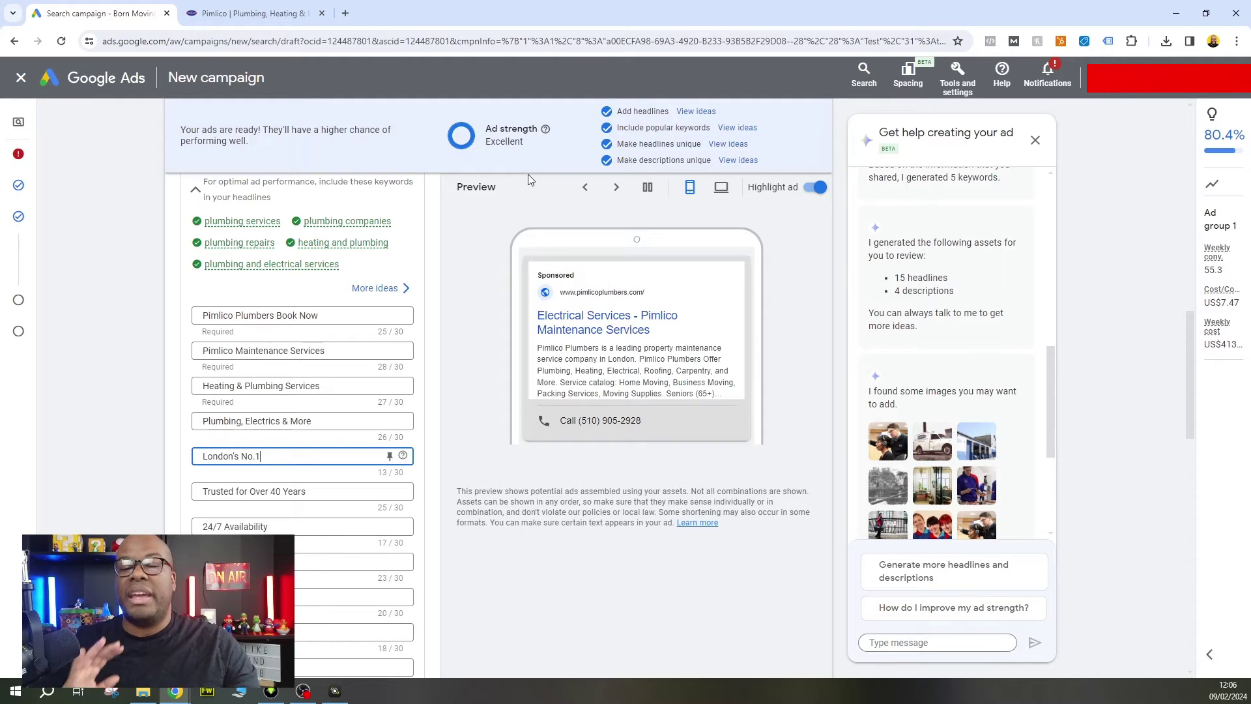
{"action": "scroll", "coordinate": [436, 357], "scroll_direction": "down", "scroll_amount": 2}
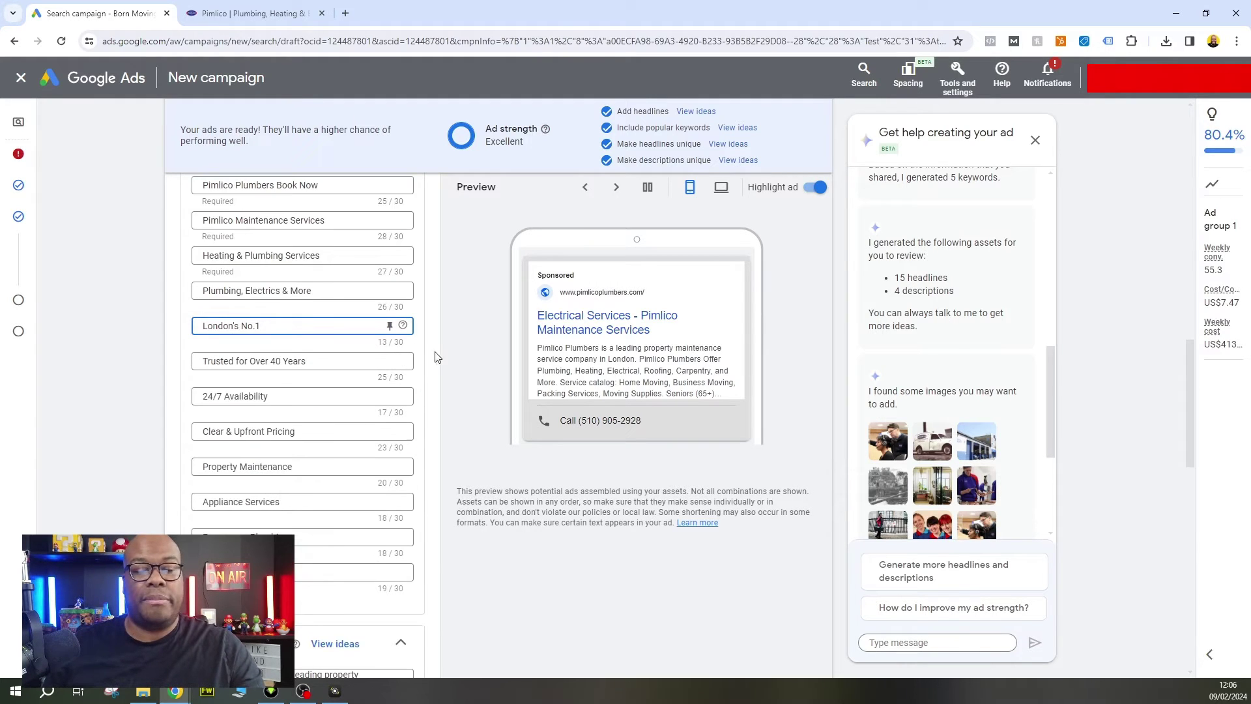
{"action": "scroll", "coordinate": [441, 355], "scroll_direction": "up", "scroll_amount": 1}
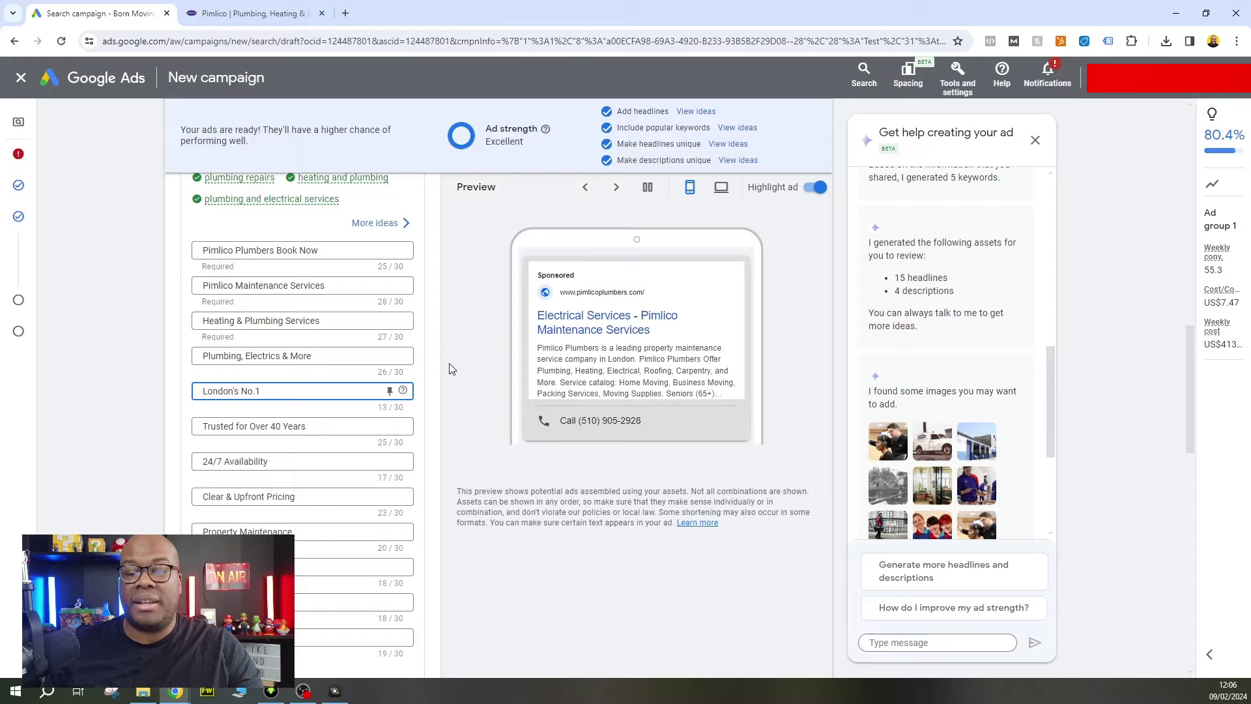
{"action": "scroll", "coordinate": [332, 371], "scroll_direction": "down", "scroll_amount": 6}
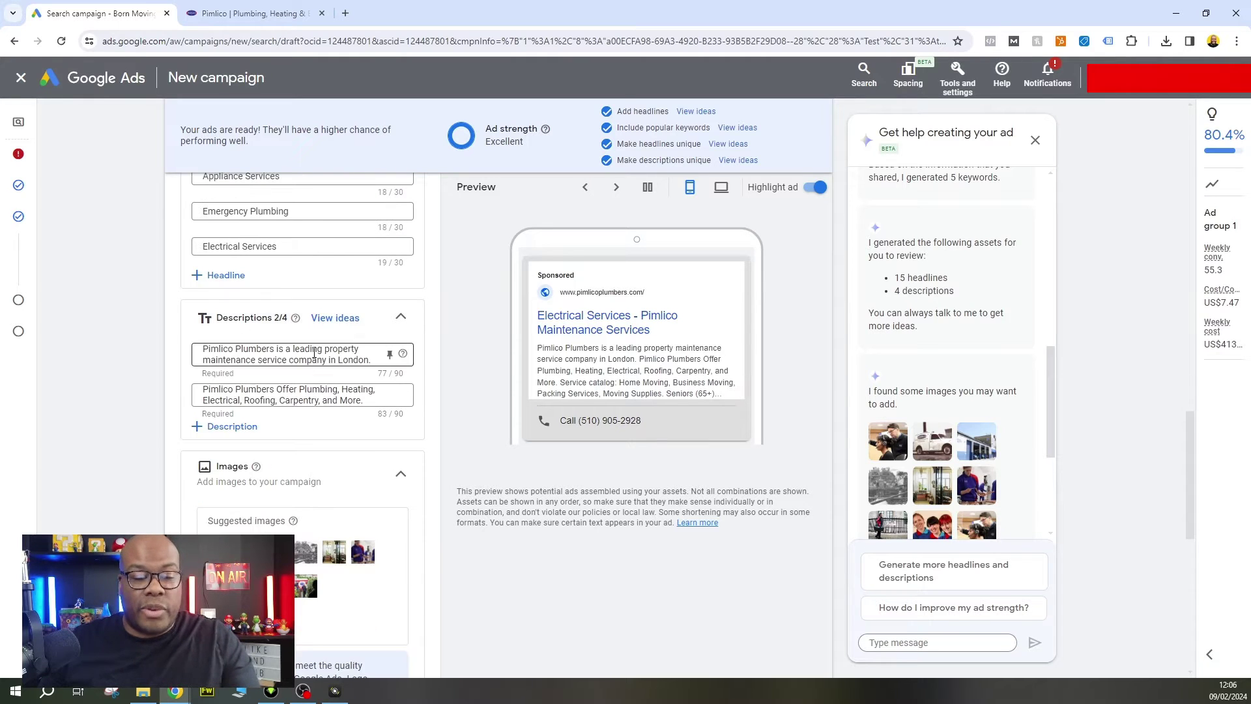
Step: Add two empty description fields for four in total, then browse the suggested images
{"action": "left_click", "coordinate": [234, 428]}
{"action": "left_click", "coordinate": [234, 463]}
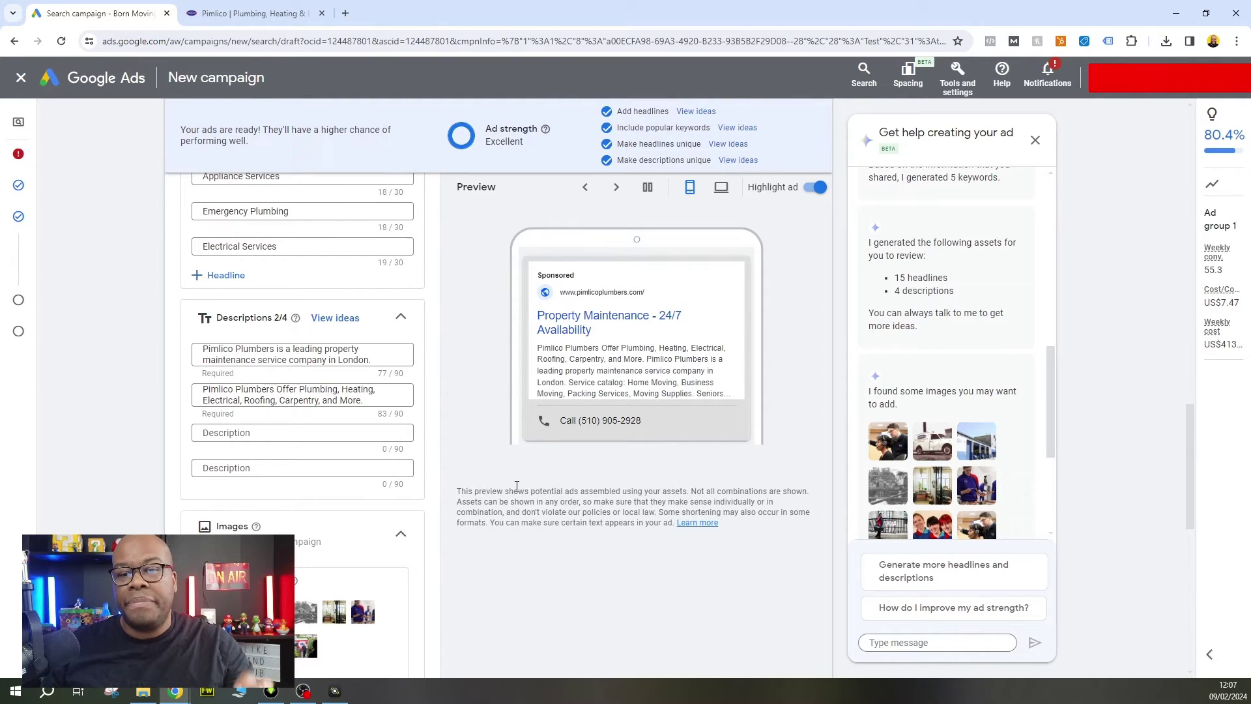
{"action": "scroll", "coordinate": [475, 443], "scroll_direction": "up", "scroll_amount": 5}
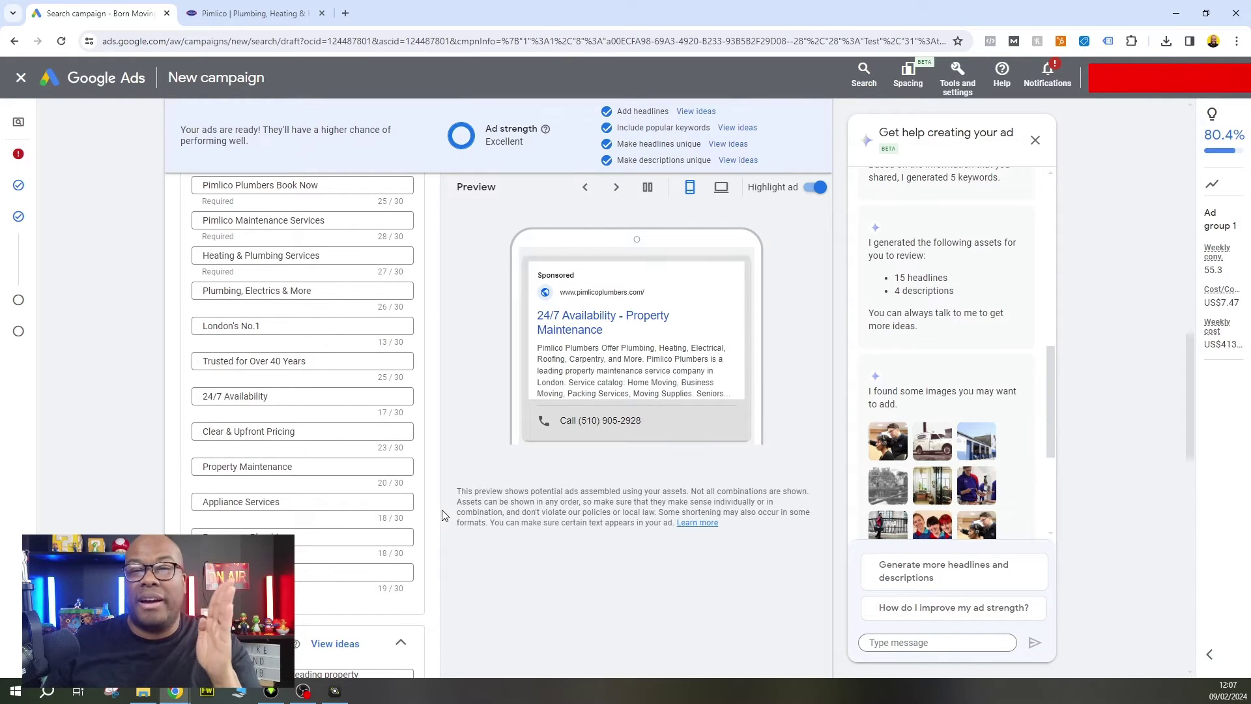
{"action": "scroll", "coordinate": [442, 515], "scroll_direction": "down", "scroll_amount": 4}
{"action": "scroll", "coordinate": [385, 443], "scroll_direction": "down", "scroll_amount": 3}
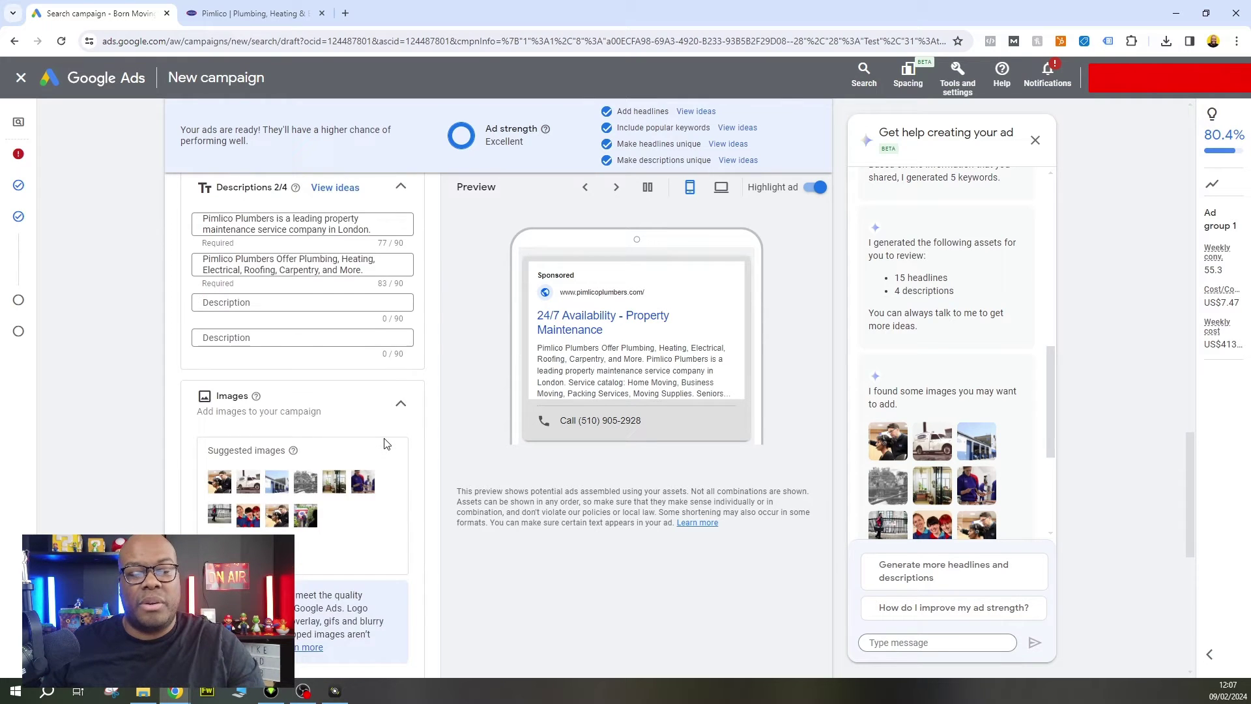
{"action": "scroll", "coordinate": [386, 442], "scroll_direction": "up", "scroll_amount": 2}
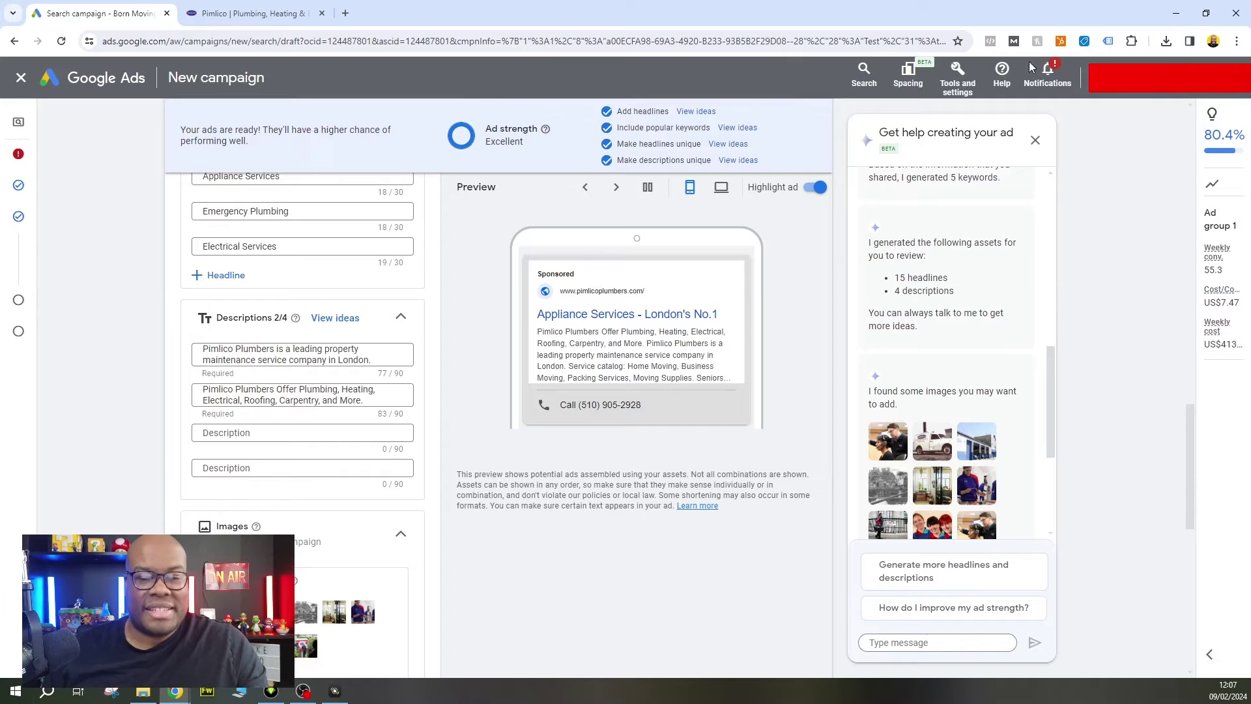
{"action": "scroll", "coordinate": [941, 267], "scroll_direction": "down", "scroll_amount": 4}
{"action": "scroll", "coordinate": [971, 260], "scroll_direction": "up", "scroll_amount": 2}
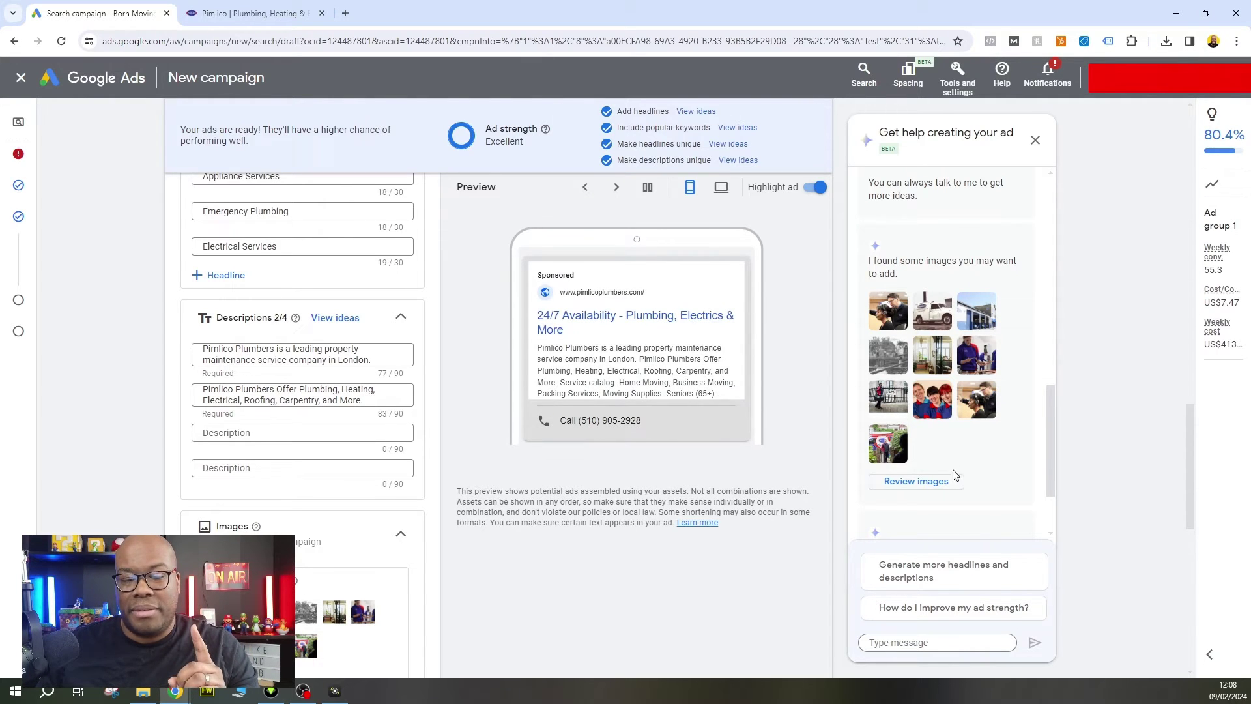
{"action": "left_click", "coordinate": [920, 482]}
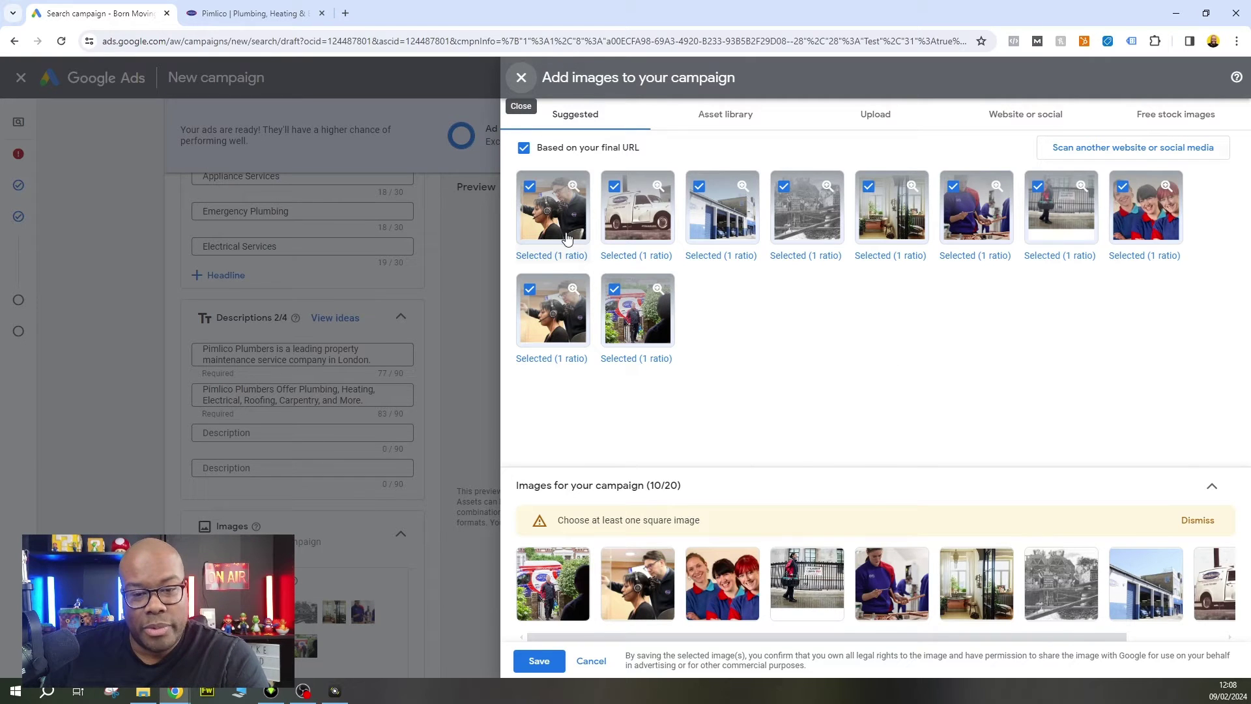
{"action": "left_click", "coordinate": [549, 211]}
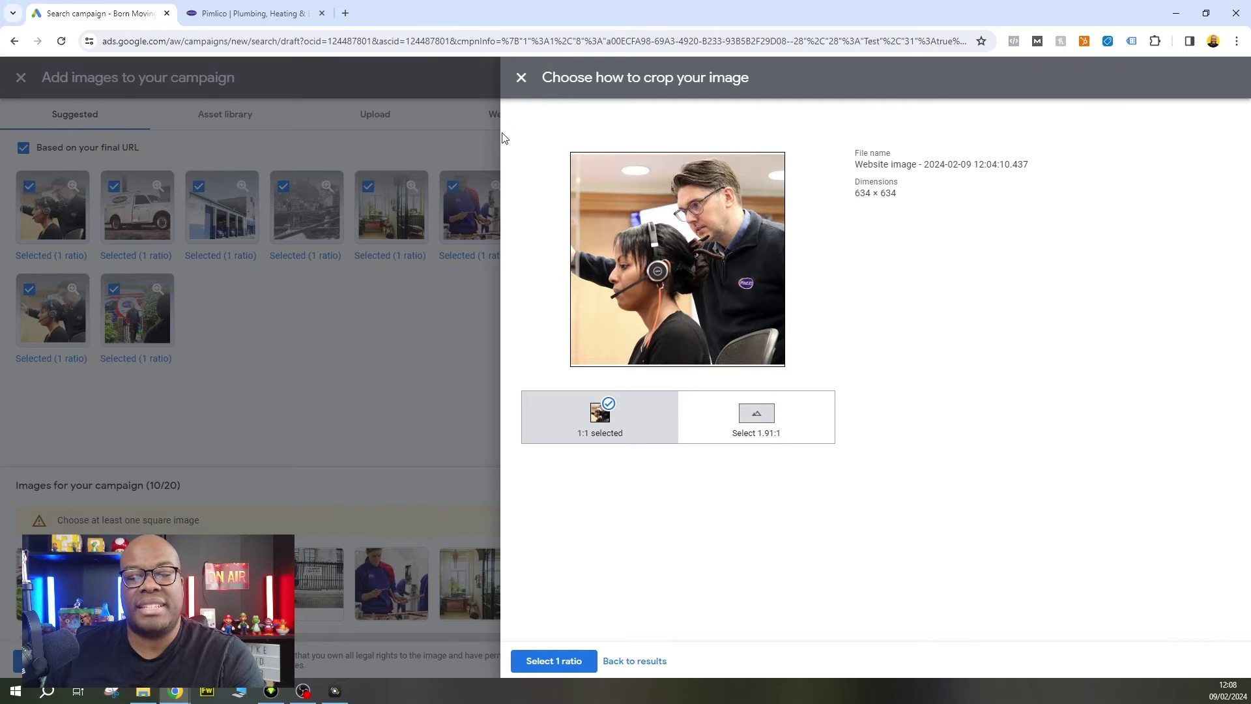
{"action": "left_click", "coordinate": [522, 78]}
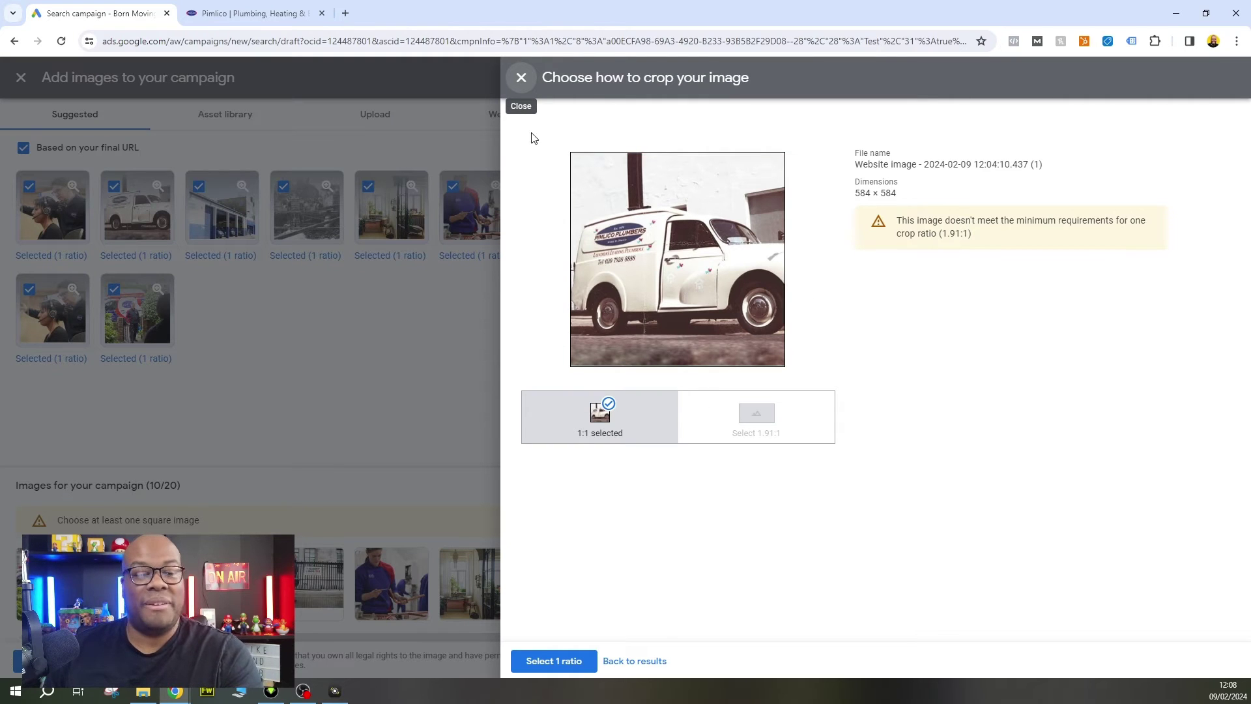
{"action": "left_click", "coordinate": [521, 78]}
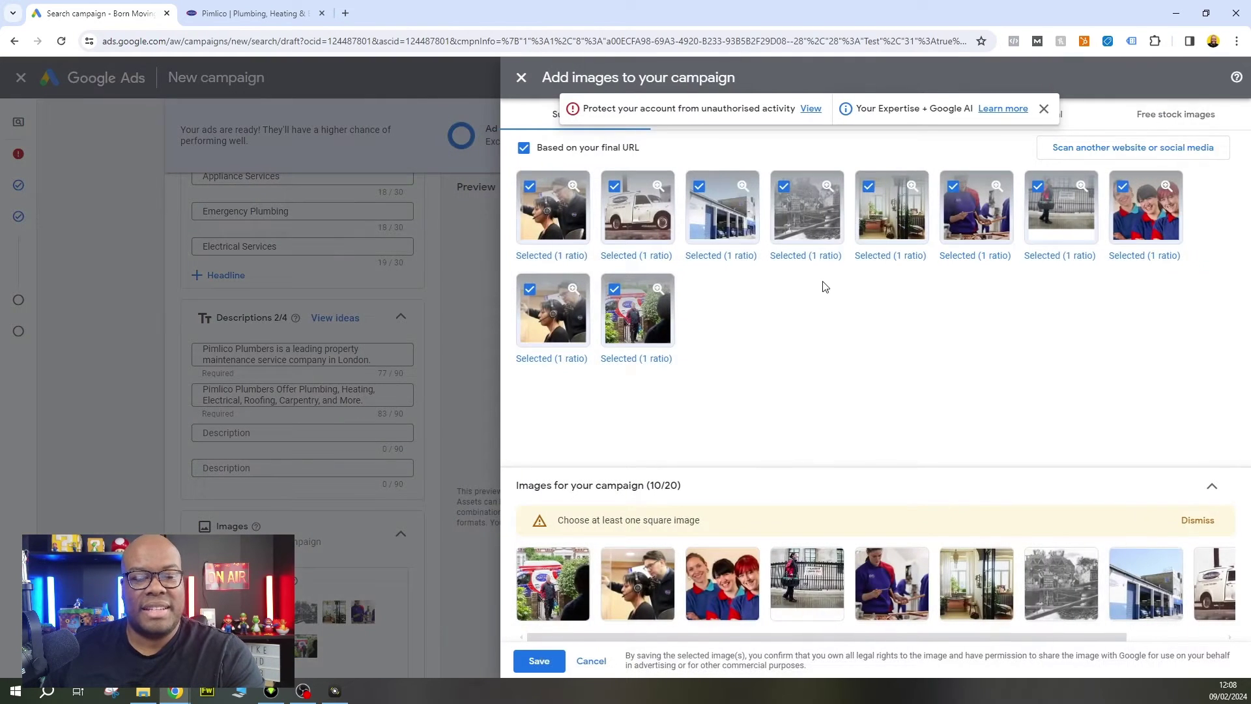
{"action": "left_click", "coordinate": [1152, 229]}
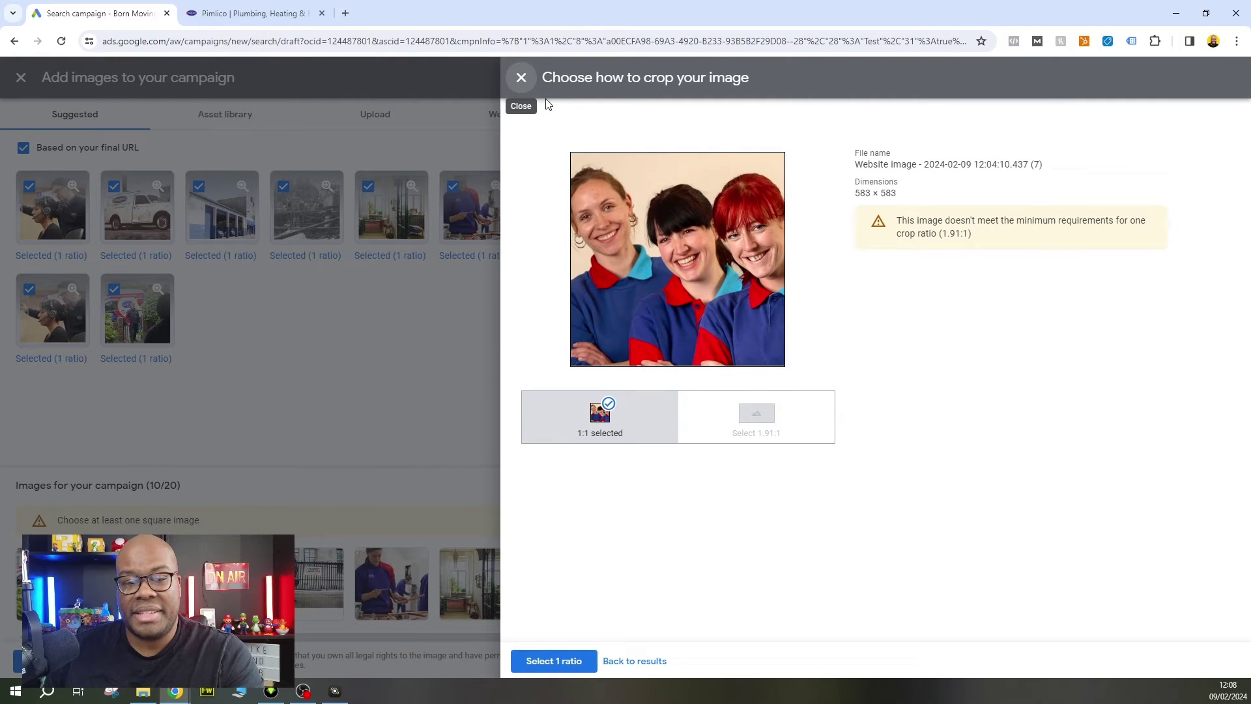
{"action": "left_click", "coordinate": [520, 79]}
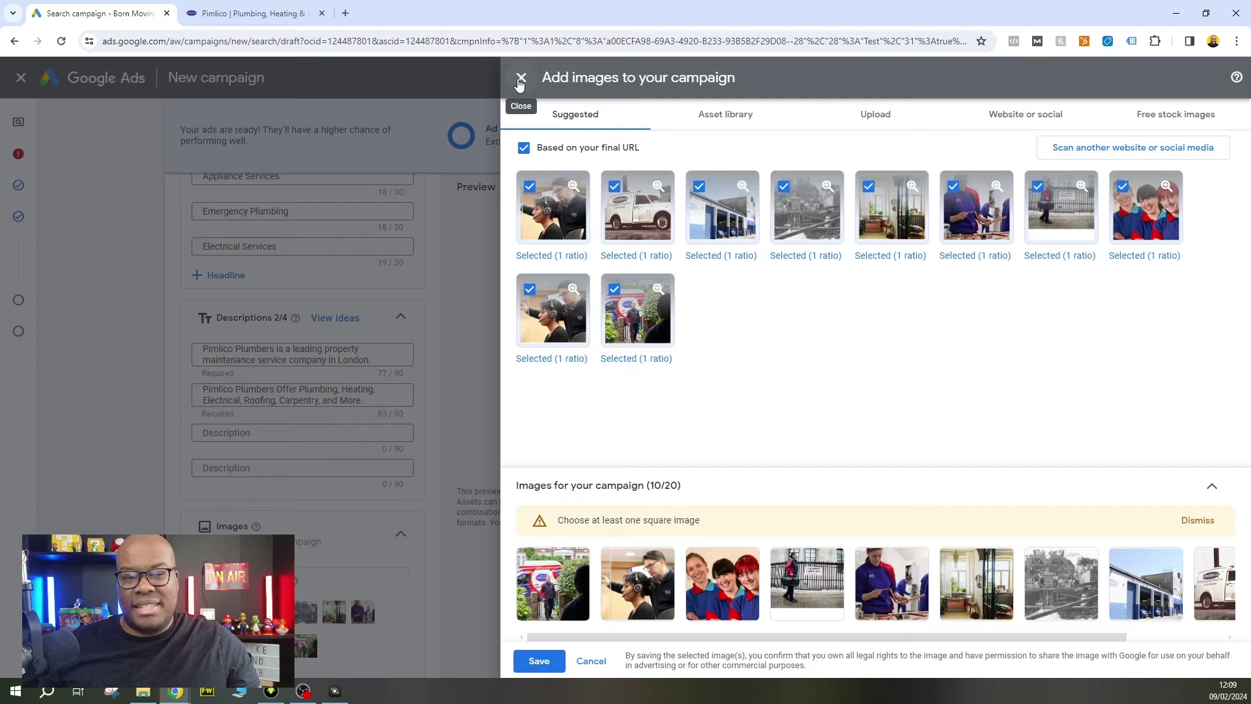
{"action": "left_click", "coordinate": [520, 79]}
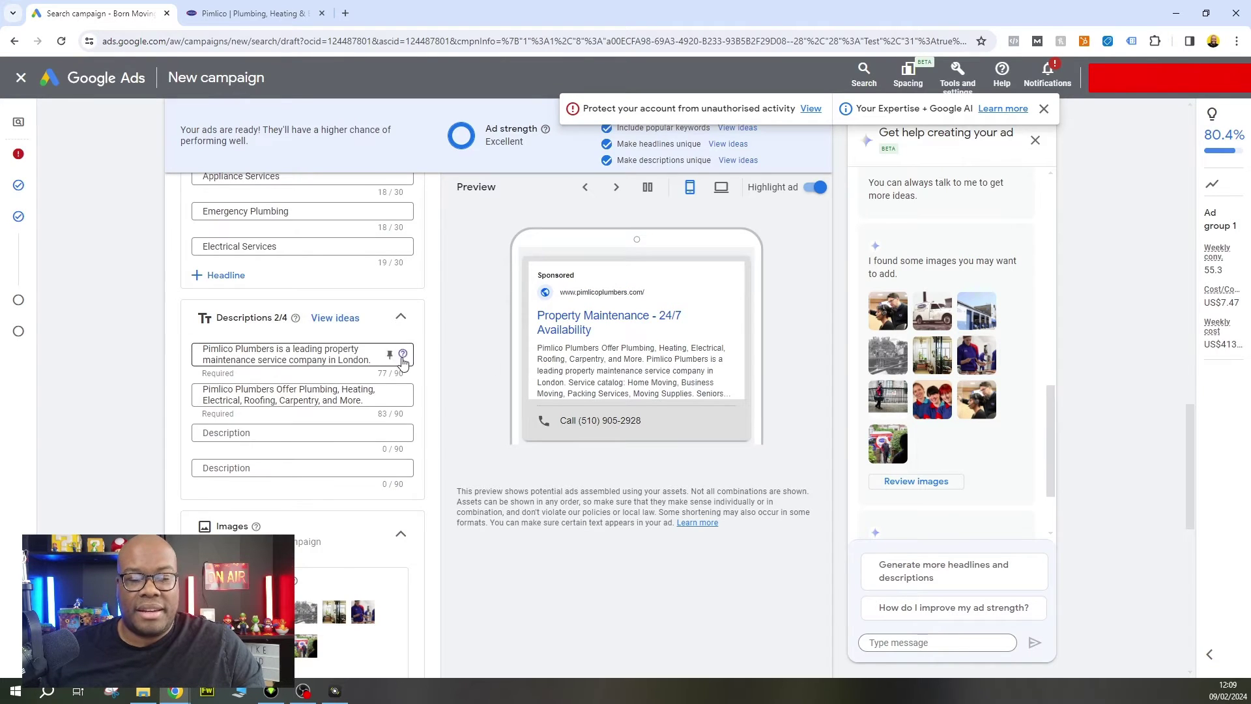
{"action": "scroll", "coordinate": [419, 357], "scroll_direction": "down", "scroll_amount": 5}
{"action": "scroll", "coordinate": [419, 356], "scroll_direction": "down", "scroll_amount": 5}
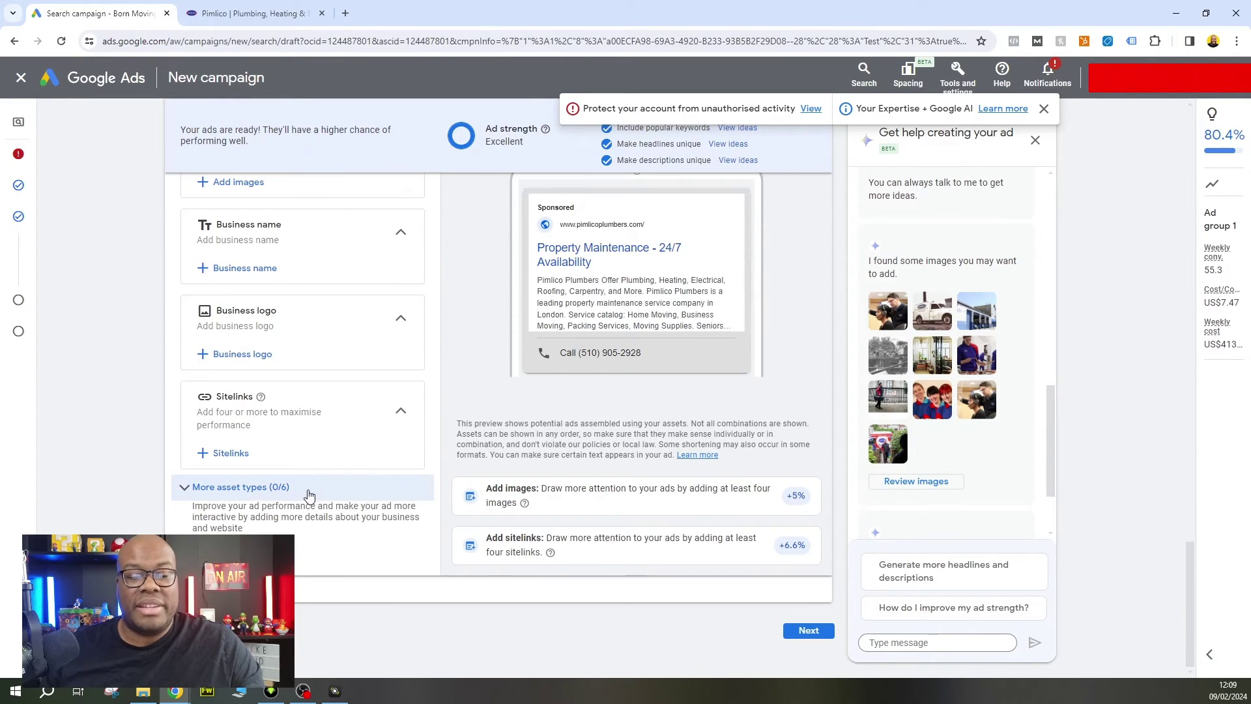
Step: Expand More asset types and browse Promotions, Prices, Structured snippets, Lead forms and Callouts
{"action": "left_click", "coordinate": [259, 499]}
{"action": "scroll", "coordinate": [358, 502], "scroll_direction": "down", "scroll_amount": 5}
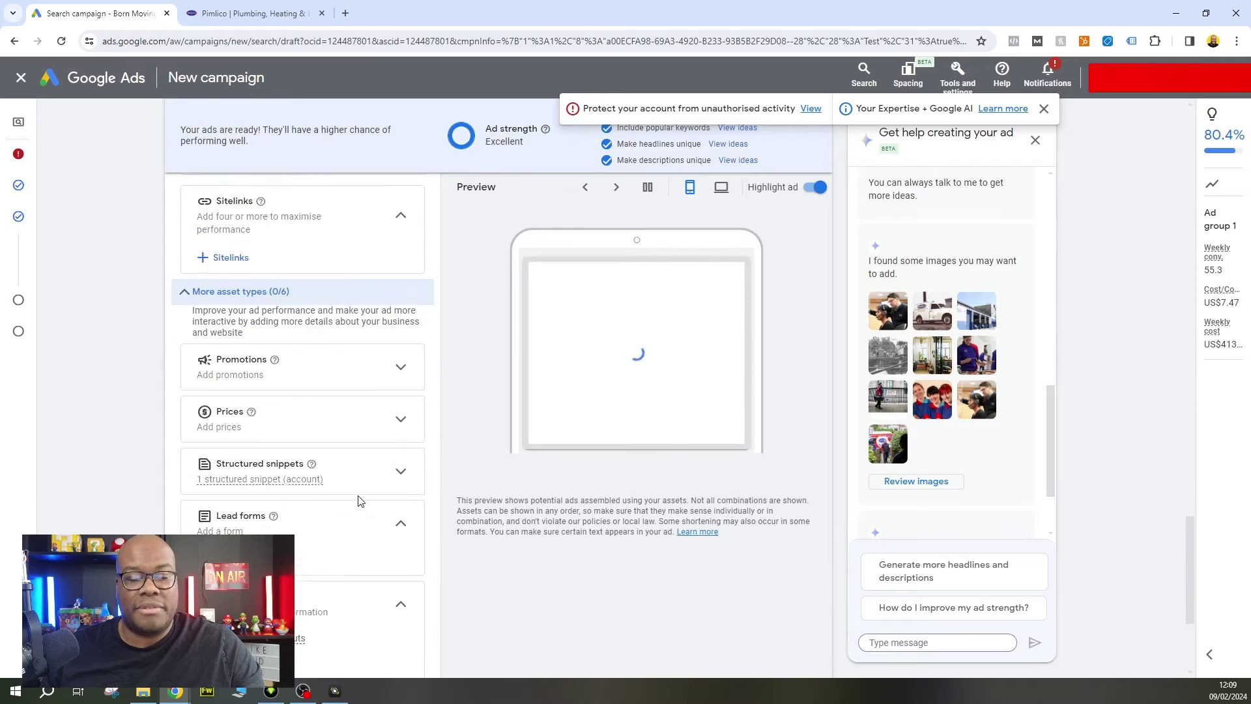
{"action": "scroll", "coordinate": [361, 488], "scroll_direction": "down", "scroll_amount": 2}
{"action": "scroll", "coordinate": [377, 472], "scroll_direction": "up", "scroll_amount": 1}
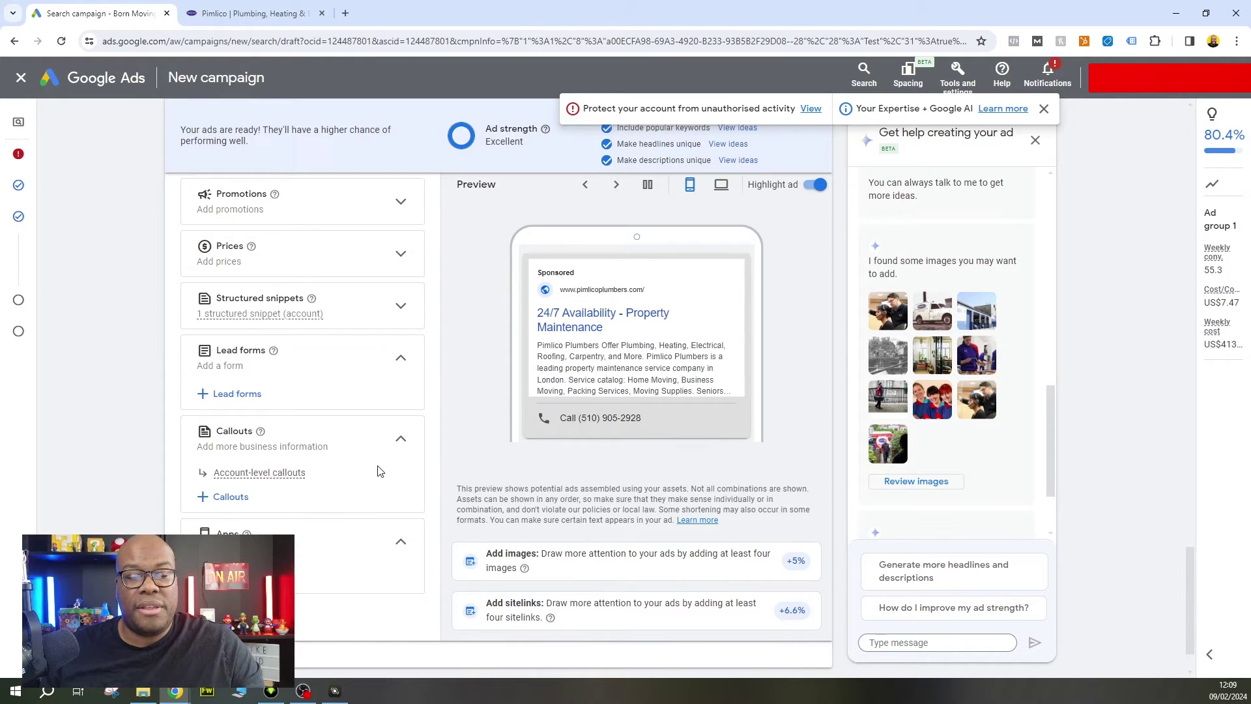
{"action": "scroll", "coordinate": [378, 470], "scroll_direction": "up", "scroll_amount": 3}
{"action": "scroll", "coordinate": [358, 499], "scroll_direction": "down", "scroll_amount": 2}
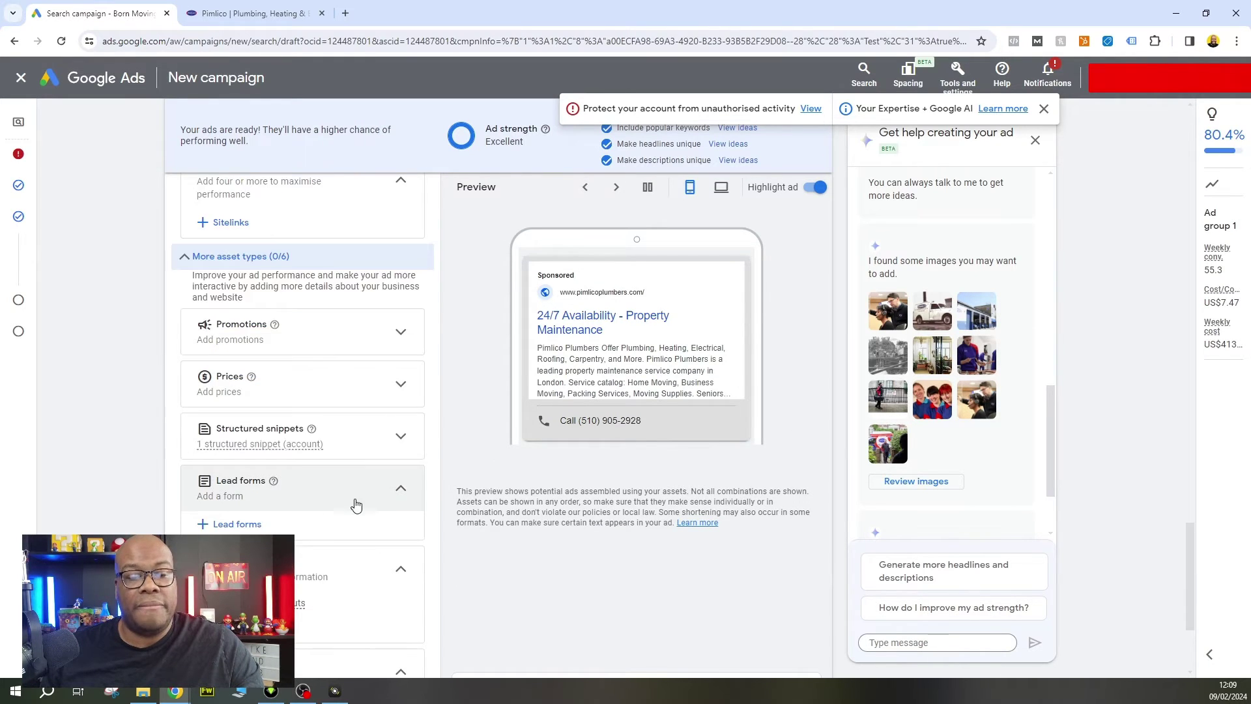
{"action": "scroll", "coordinate": [362, 489], "scroll_direction": "up", "scroll_amount": 6}
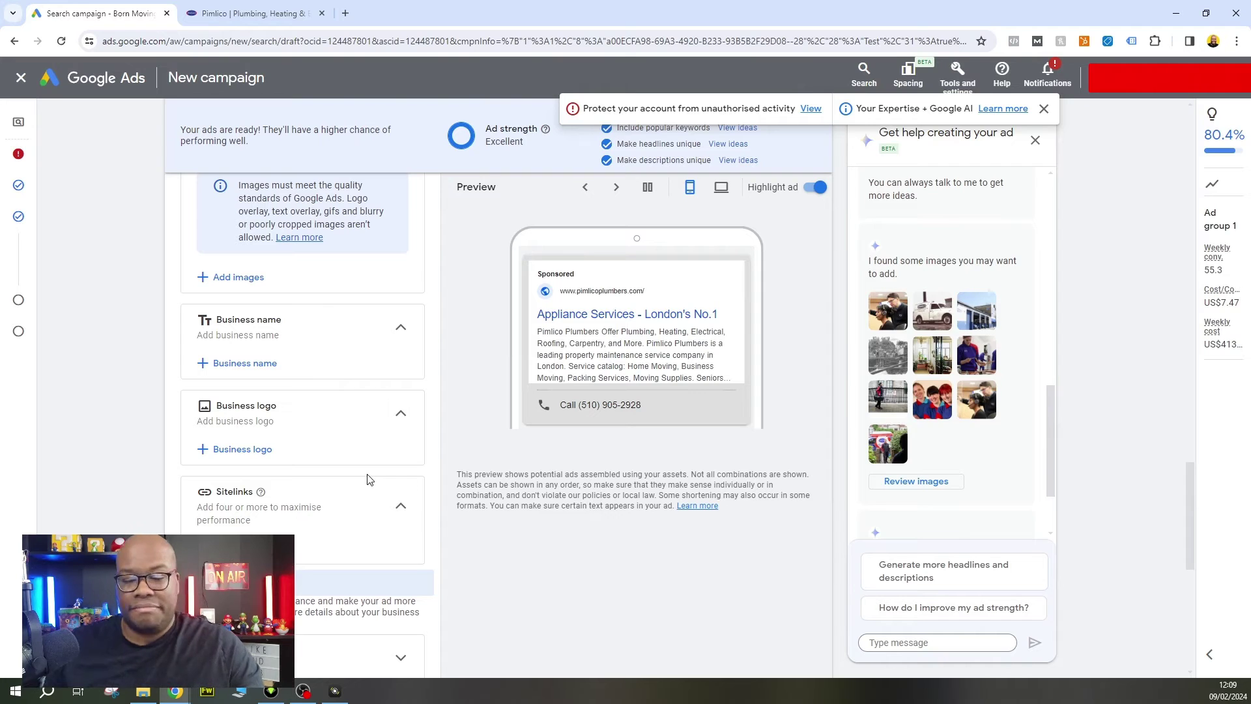
{"action": "scroll", "coordinate": [1007, 400], "scroll_direction": "down", "scroll_amount": 6}
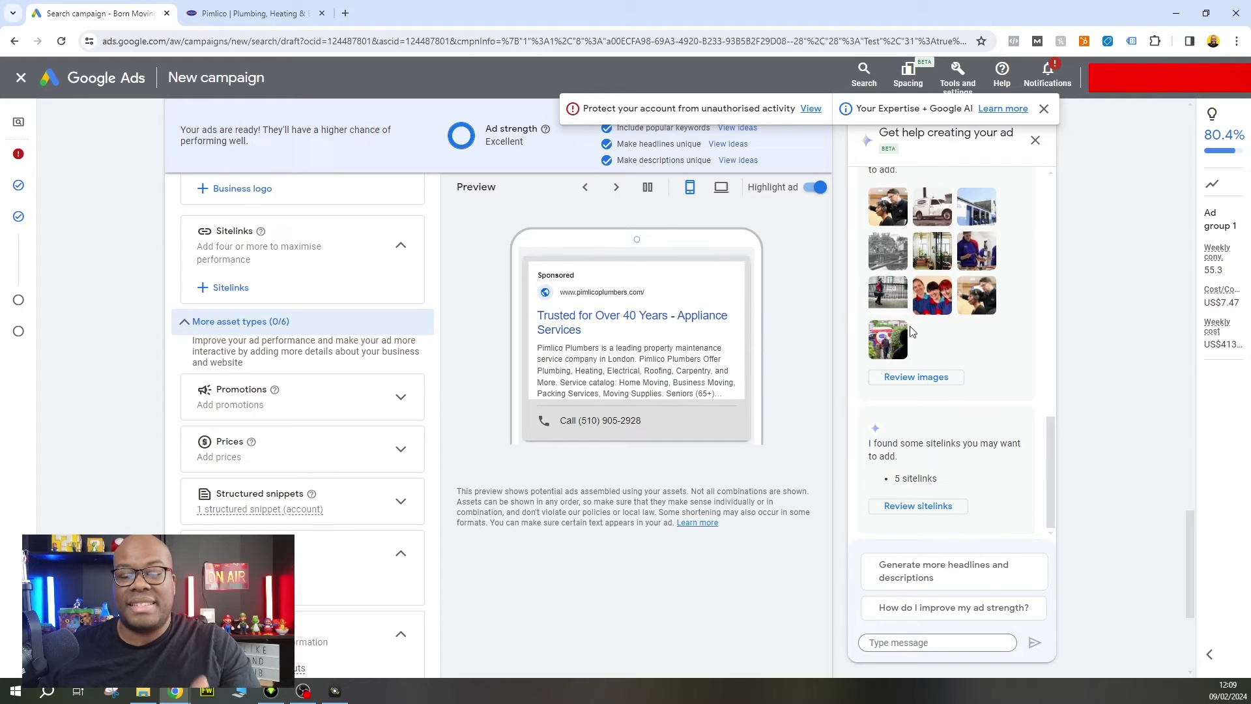
{"action": "scroll", "coordinate": [911, 332], "scroll_direction": "up", "scroll_amount": 1}
{"action": "scroll", "coordinate": [908, 391], "scroll_direction": "down", "scroll_amount": 1}
Step: Open Review sitelinks to see suggestions like Building Services, Our Rates and Handyman Services
{"action": "left_click", "coordinate": [904, 514]}
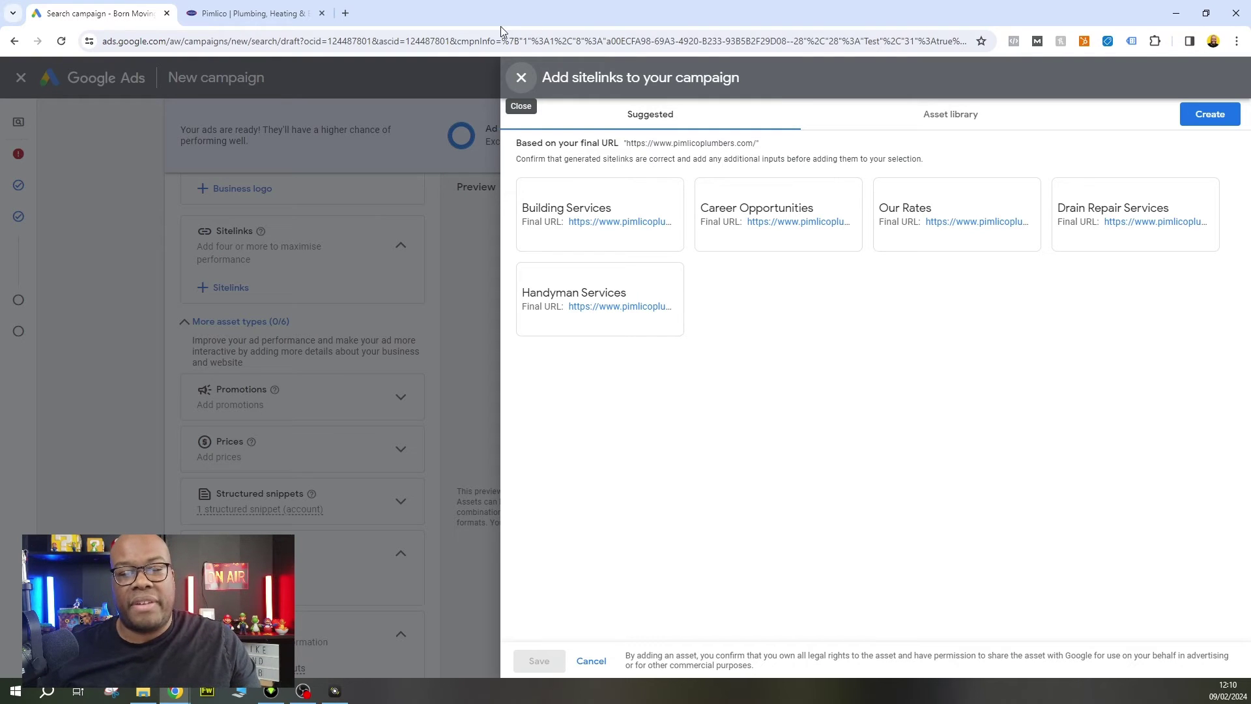
Step: Close the sitelink suggestions unused and ask the assistant for service-based, not company-info, sitelinks
{"action": "left_click", "coordinate": [520, 79]}
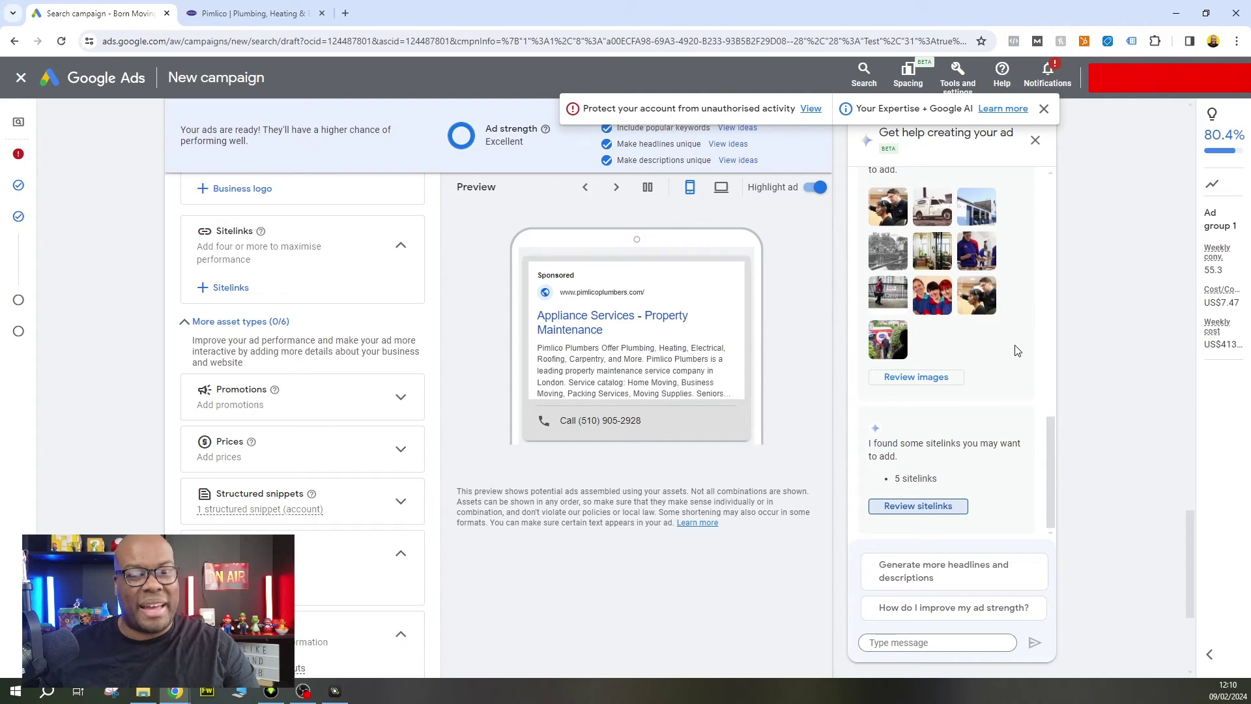
{"action": "scroll", "coordinate": [918, 521], "scroll_direction": "down", "scroll_amount": 4}
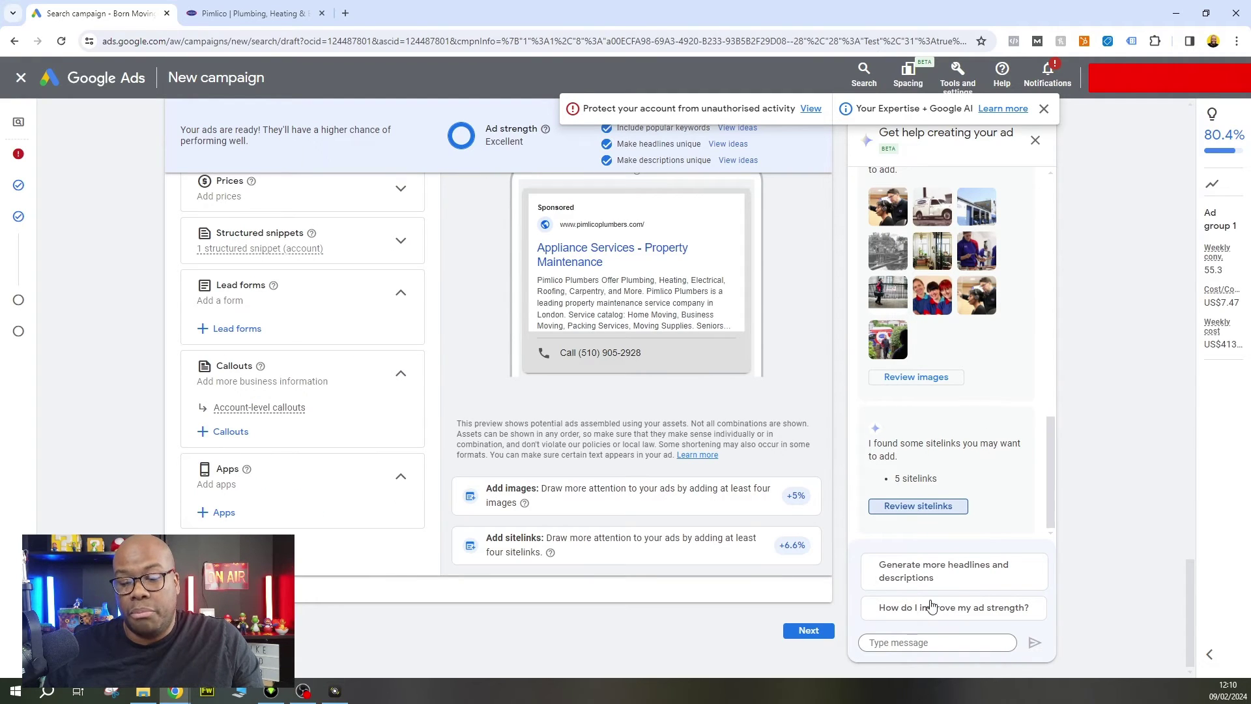
{"action": "left_click", "coordinate": [966, 647]}
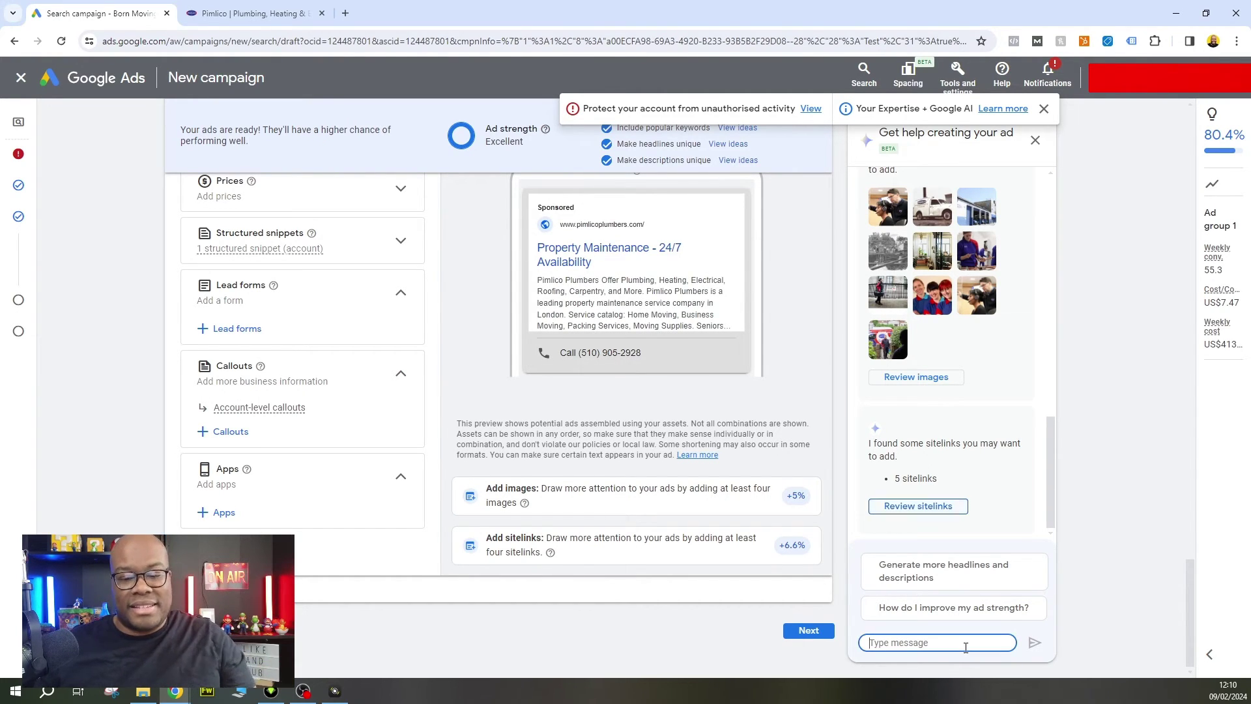
{"action": "type", "text": "i don"}
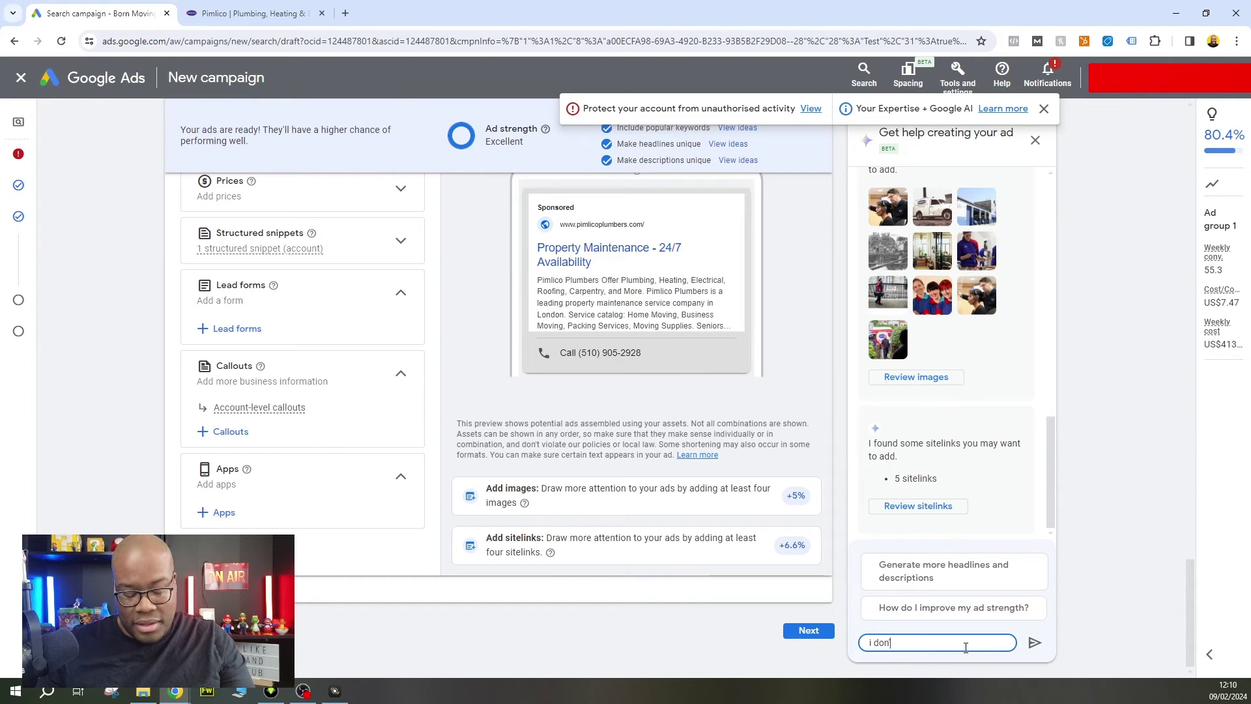
{"action": "type", "text": "'t think the siu"}
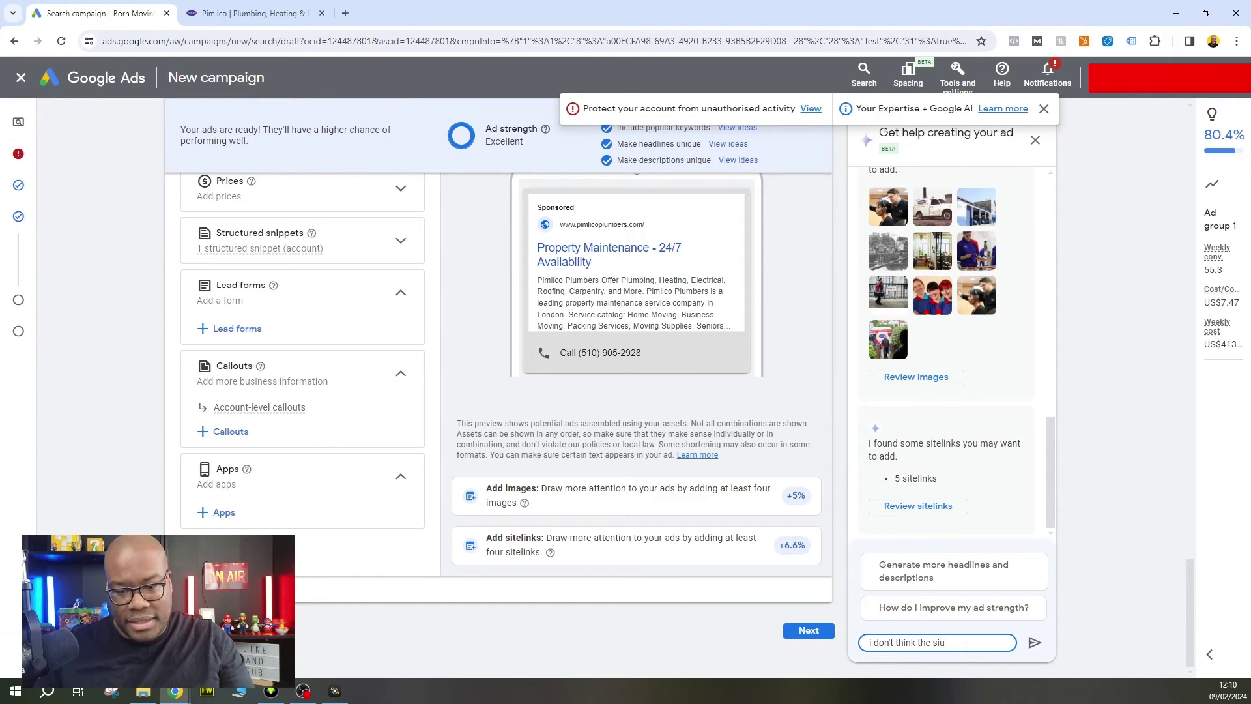
{"action": "key", "text": "BackSpace"}
{"action": "type", "text": "telinks are "}
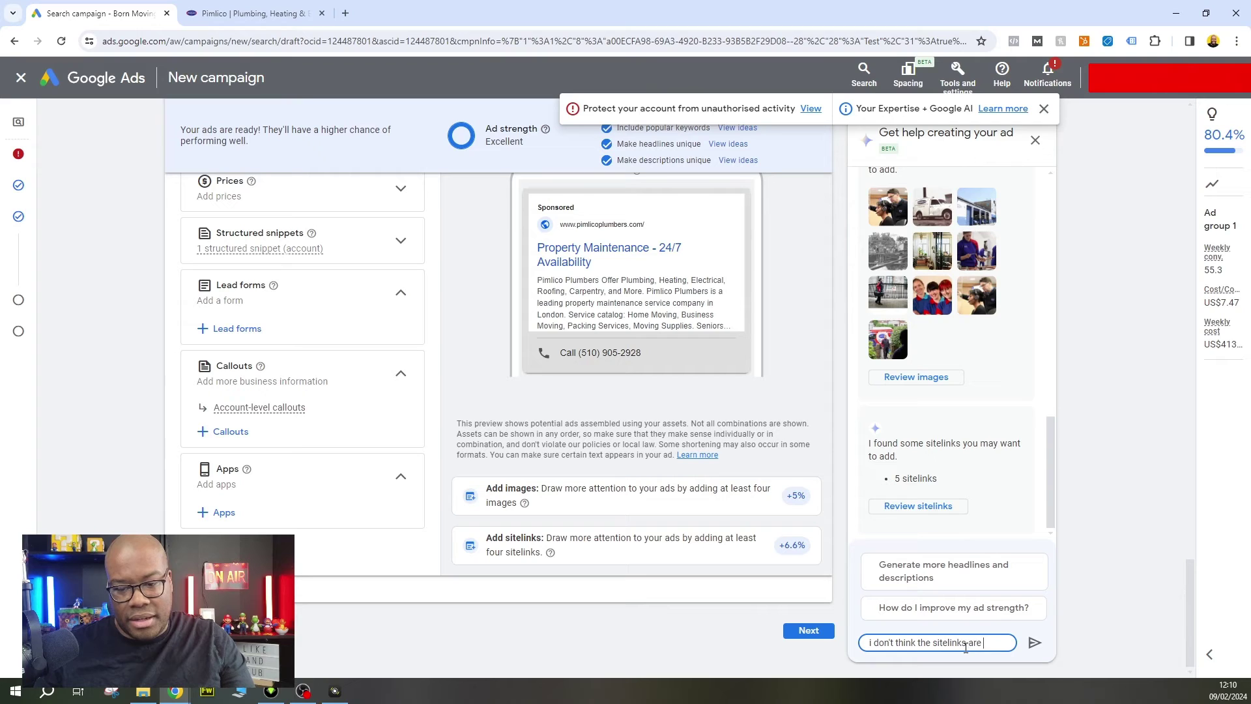
{"action": "type", "text": "good. please"}
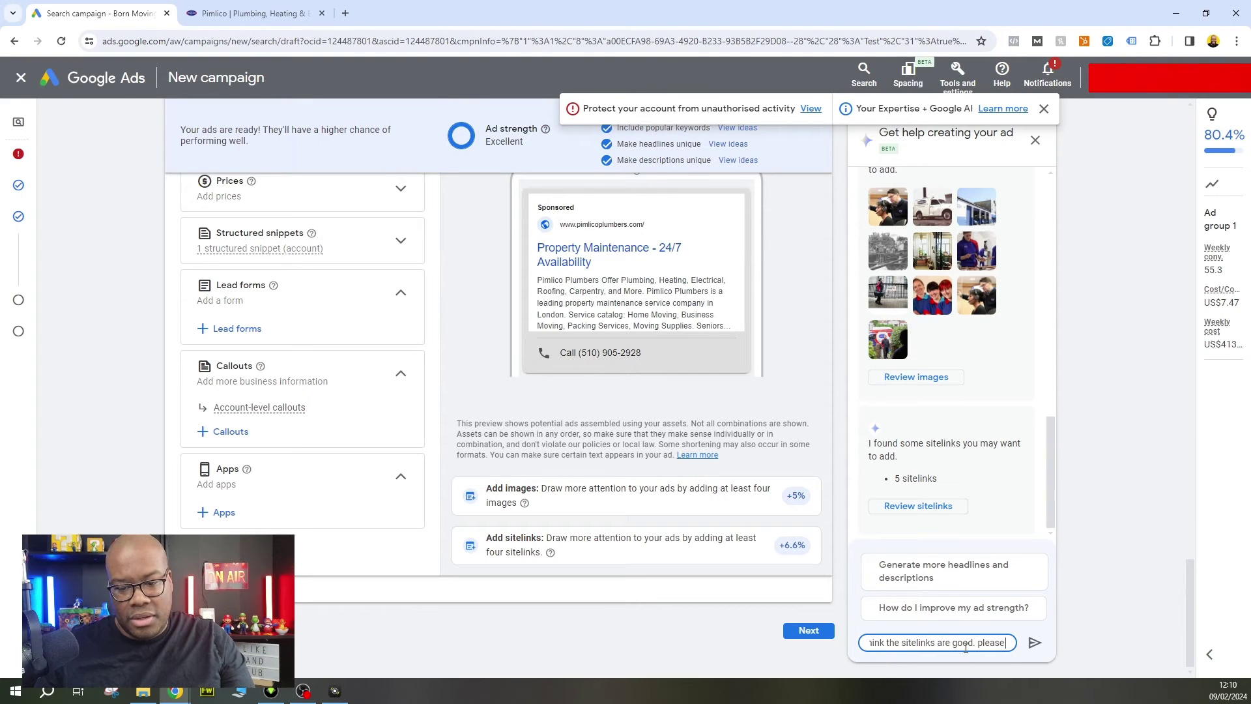
{"action": "type", "text": " generate more re"}
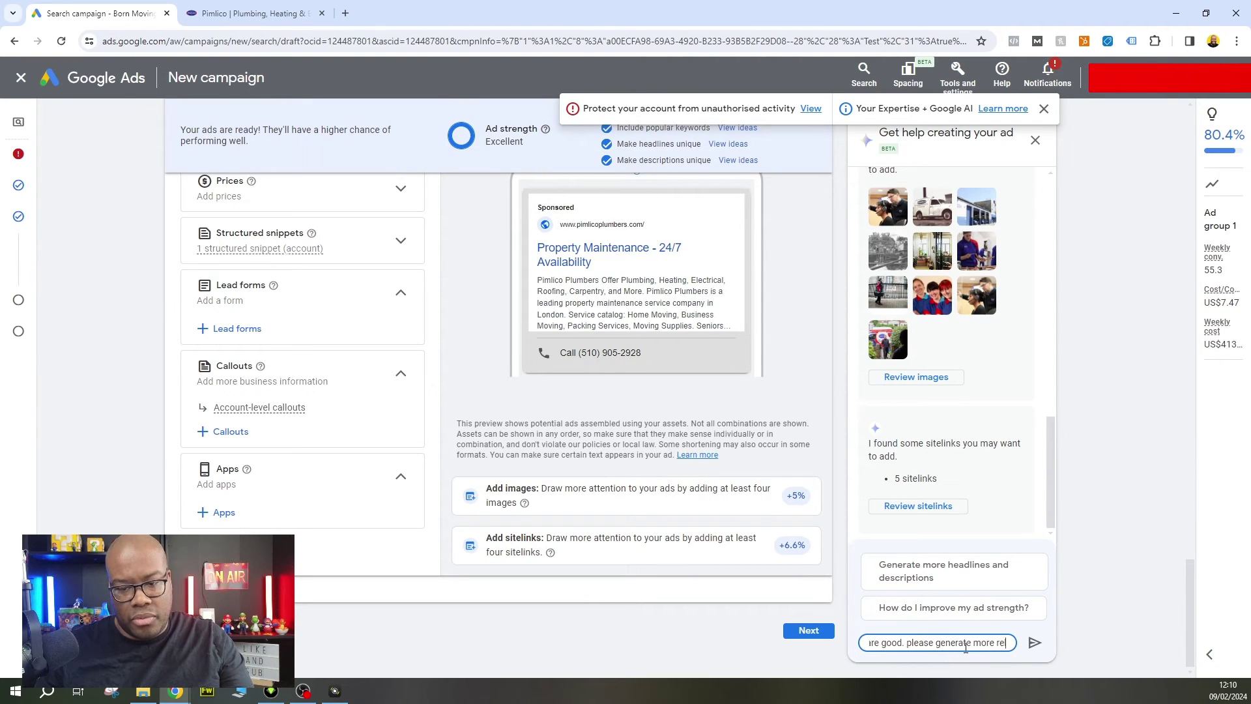
{"action": "type", "text": "levant links ba"}
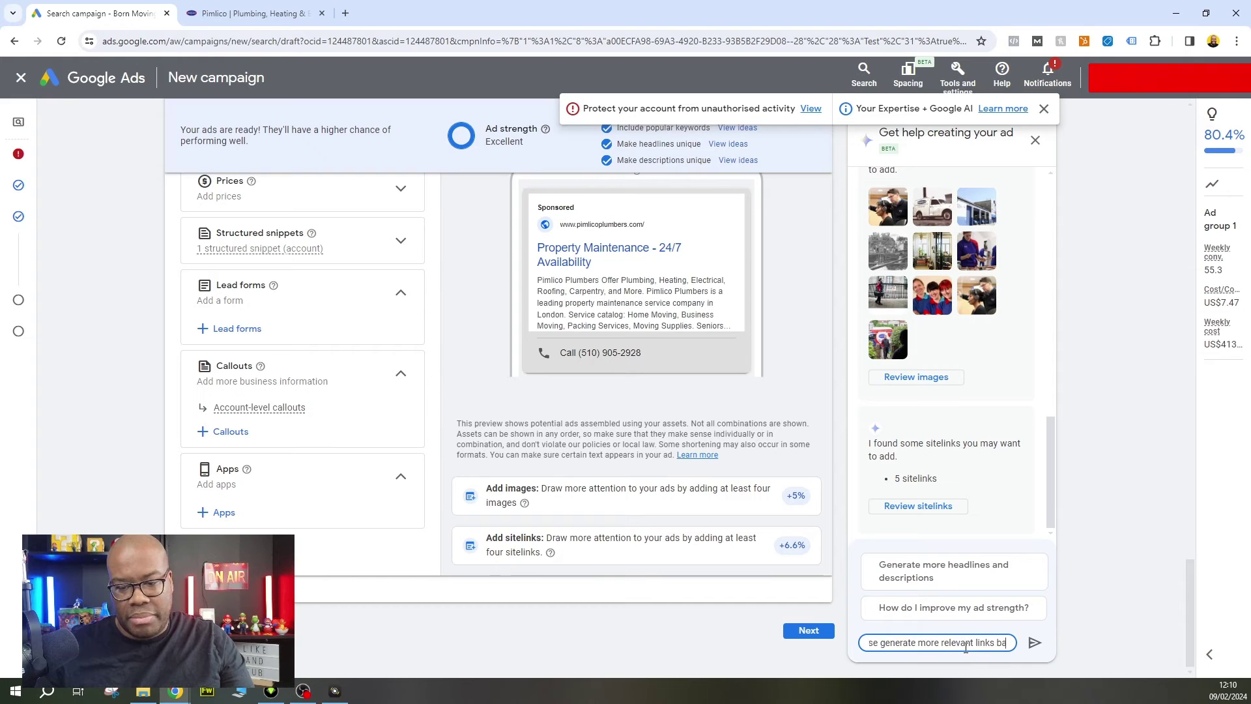
{"action": "type", "text": "sed on serve"}
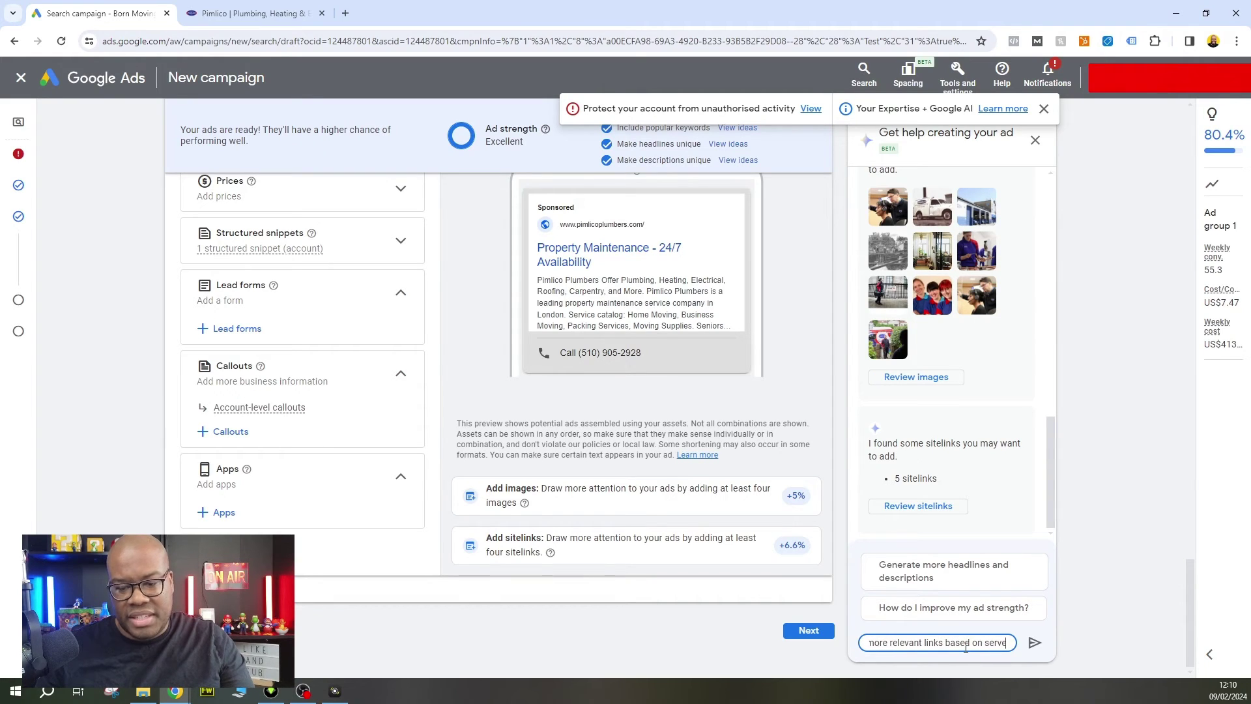
{"action": "key", "text": "BackSpace"}
{"action": "type", "text": "ices not"}
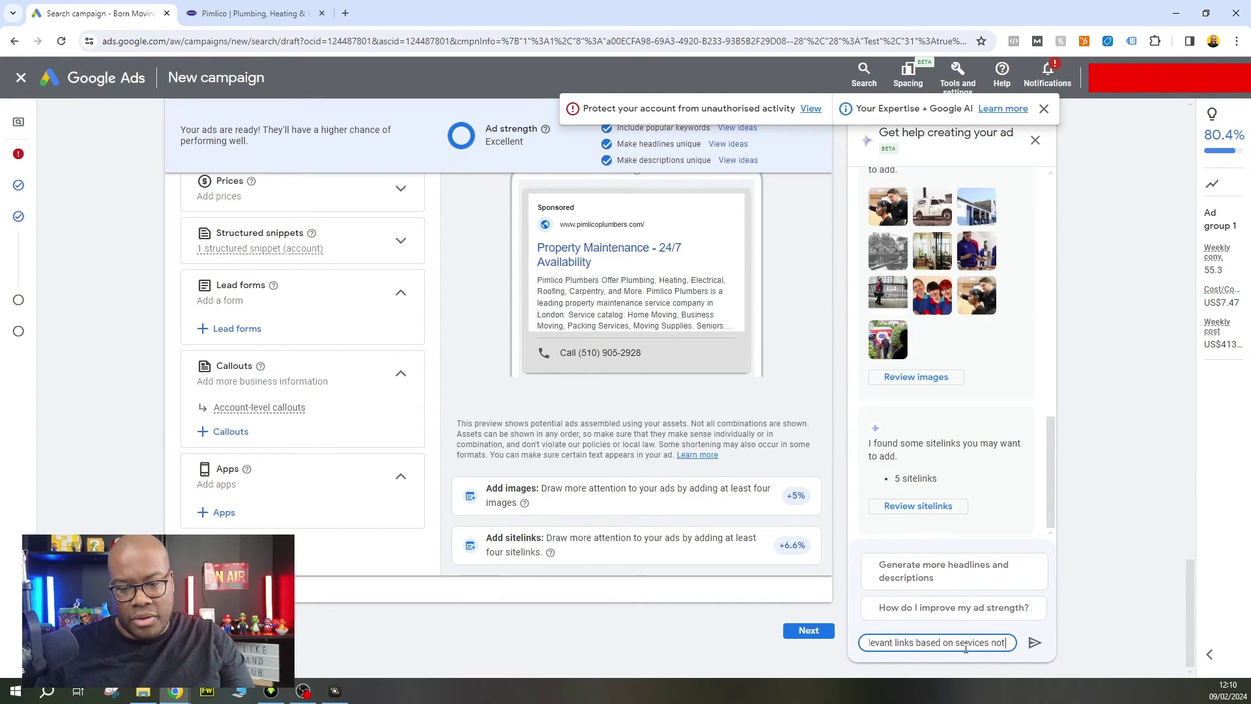
{"action": "type", "text": " on companuy"}
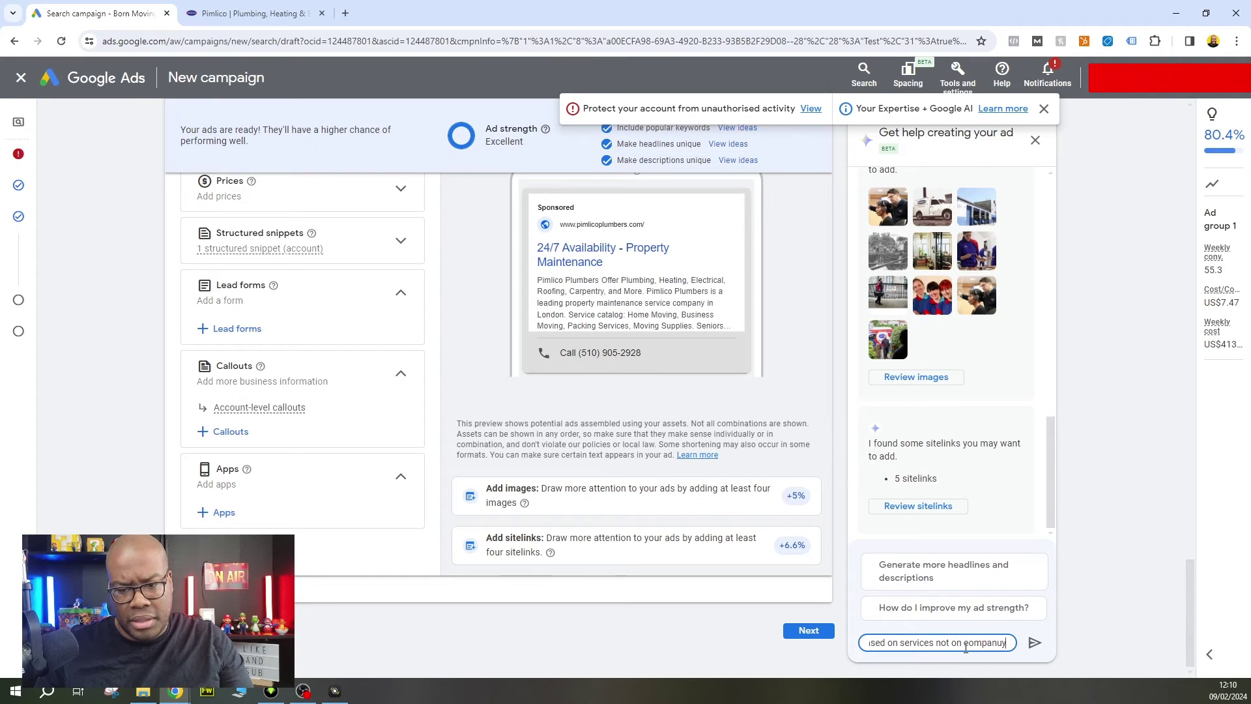
{"action": "key", "text": "BackSpace"}
{"action": "key", "text": "BackSpace"}
{"action": "type", "text": "y in"}
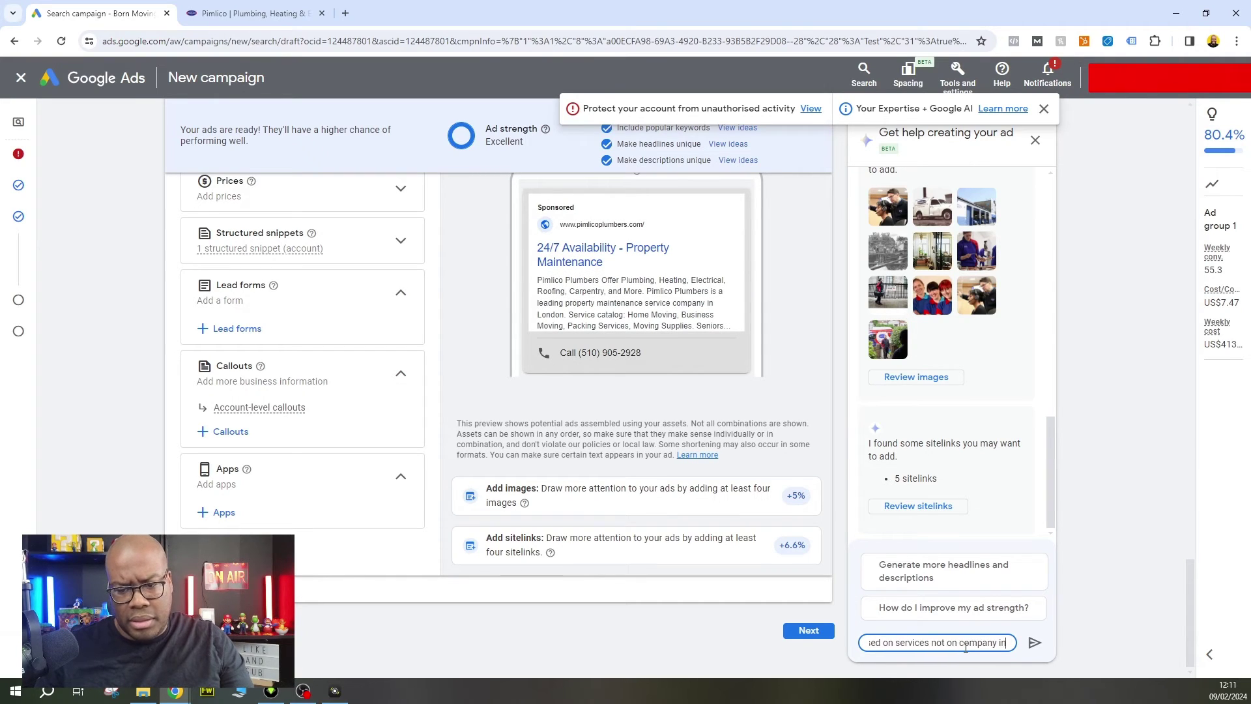
{"action": "type", "text": "fo"}
{"action": "key", "text": "Return"}
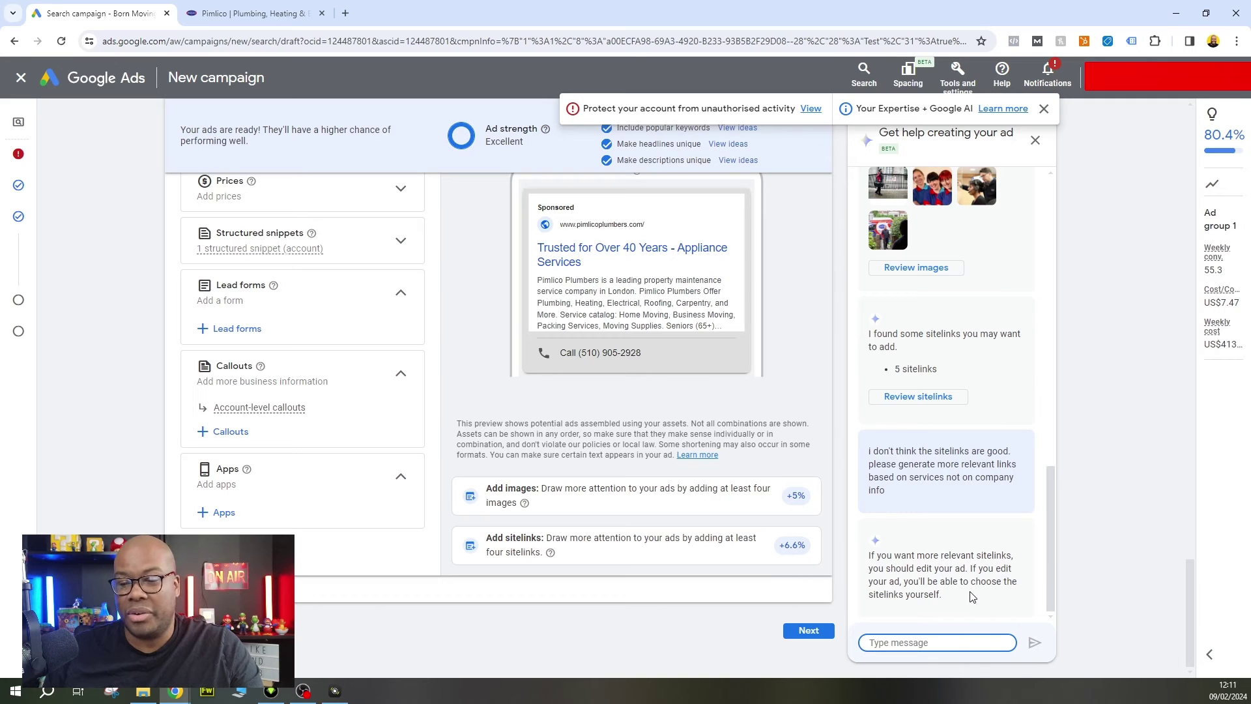
{"action": "scroll", "coordinate": [974, 593], "scroll_direction": "up", "scroll_amount": 5}
{"action": "scroll", "coordinate": [981, 456], "scroll_direction": "up", "scroll_amount": 3}
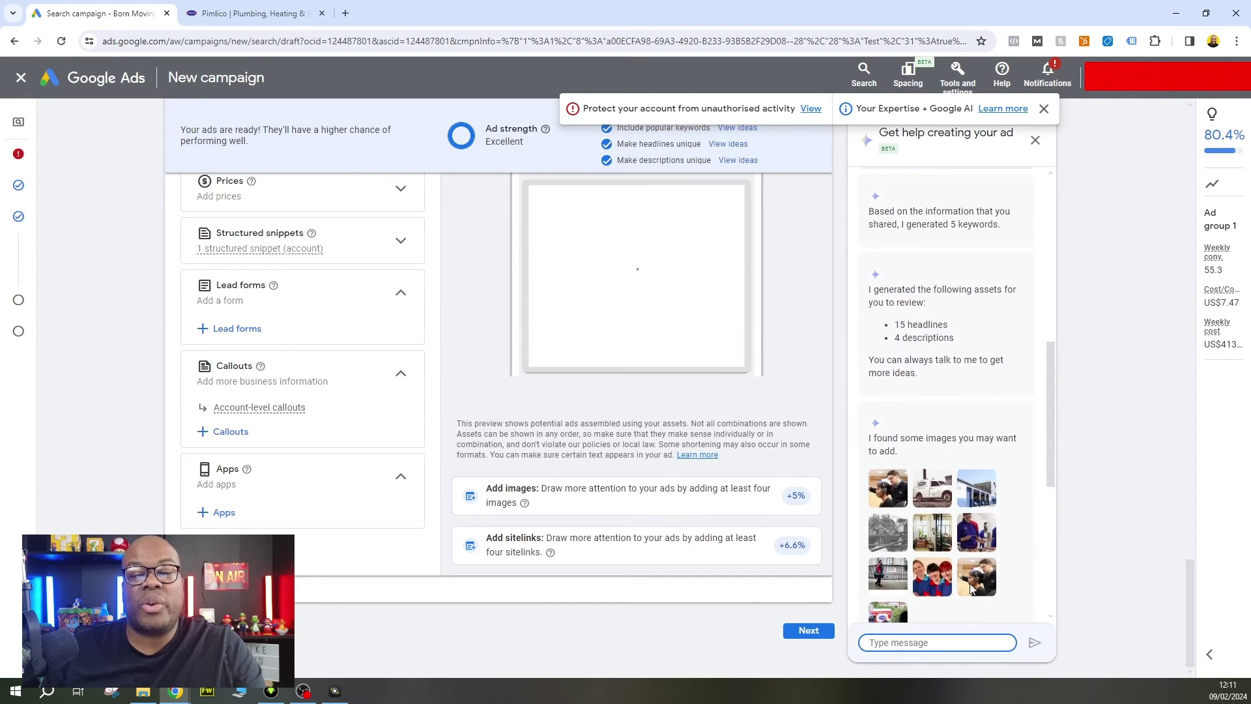
{"action": "scroll", "coordinate": [983, 415], "scroll_direction": "up", "scroll_amount": 1}
{"action": "scroll", "coordinate": [983, 415], "scroll_direction": "down", "scroll_amount": 8}
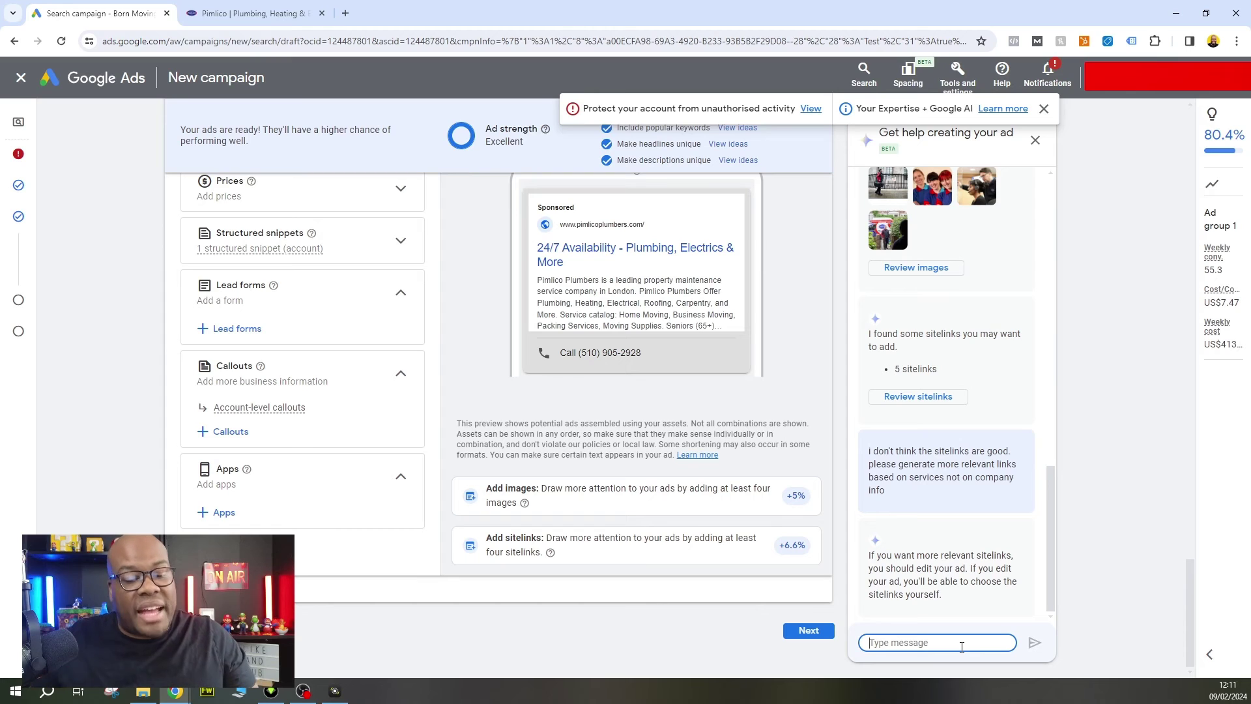
Step: Ask the assistant to generate more than the 5 keywords to cover all services
{"action": "type", "text": "There are"}
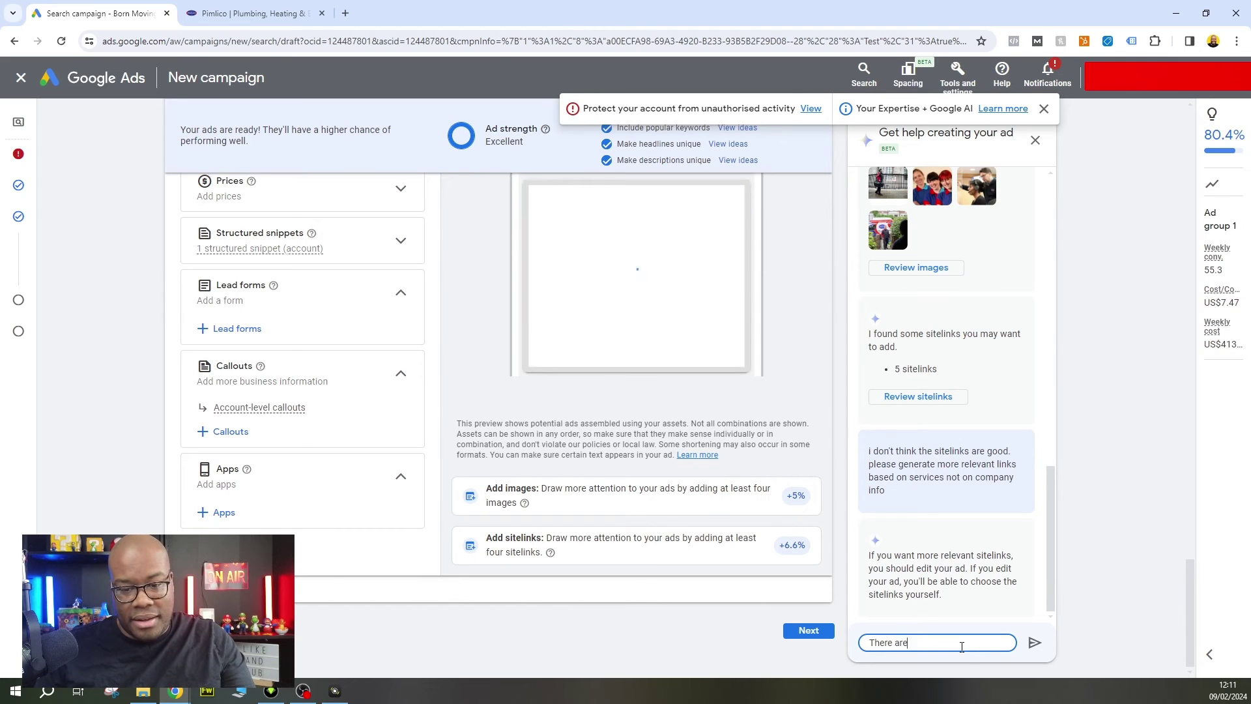
{"action": "type", "text": " only 5 keywords"}
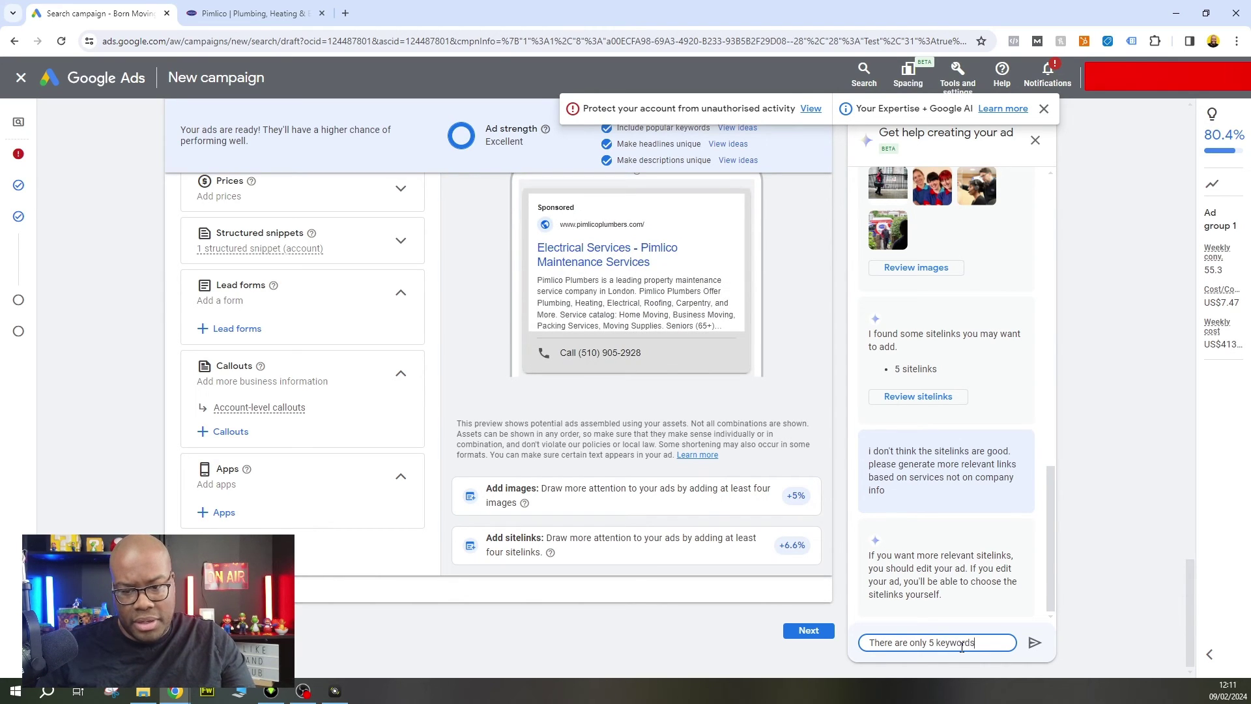
{"action": "type", "text": " you generated"}
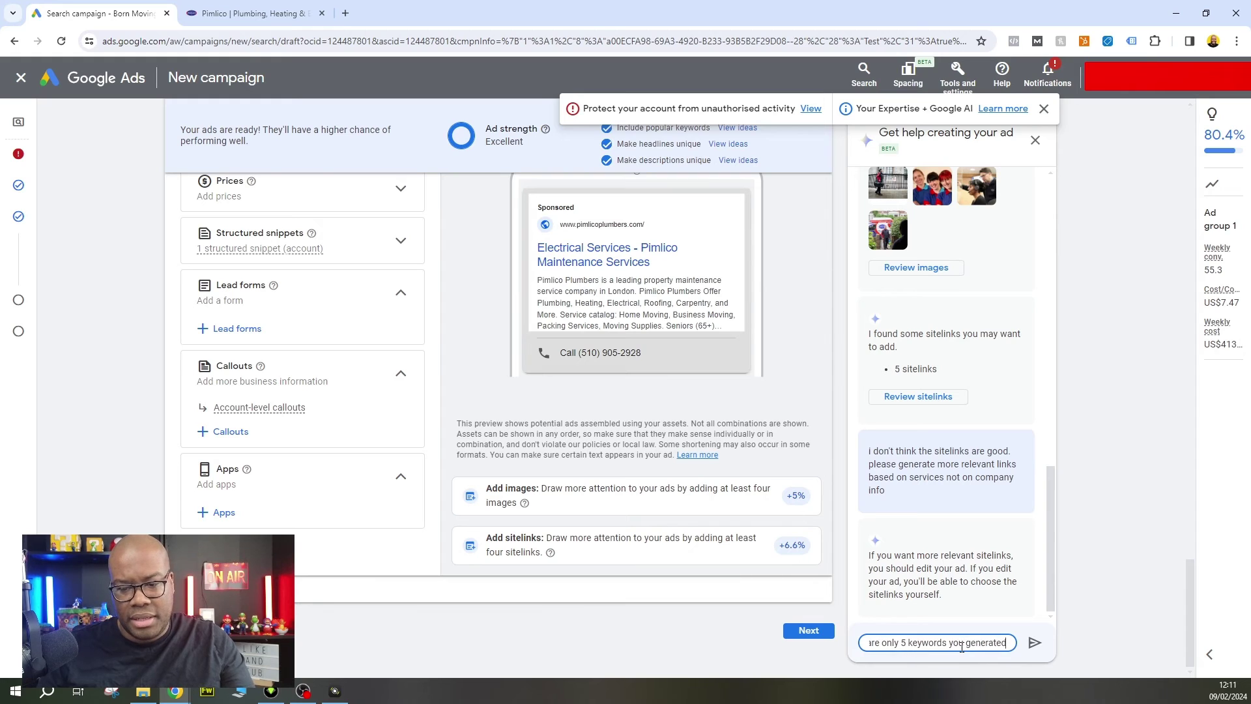
{"action": "type", "text": ", please generate"}
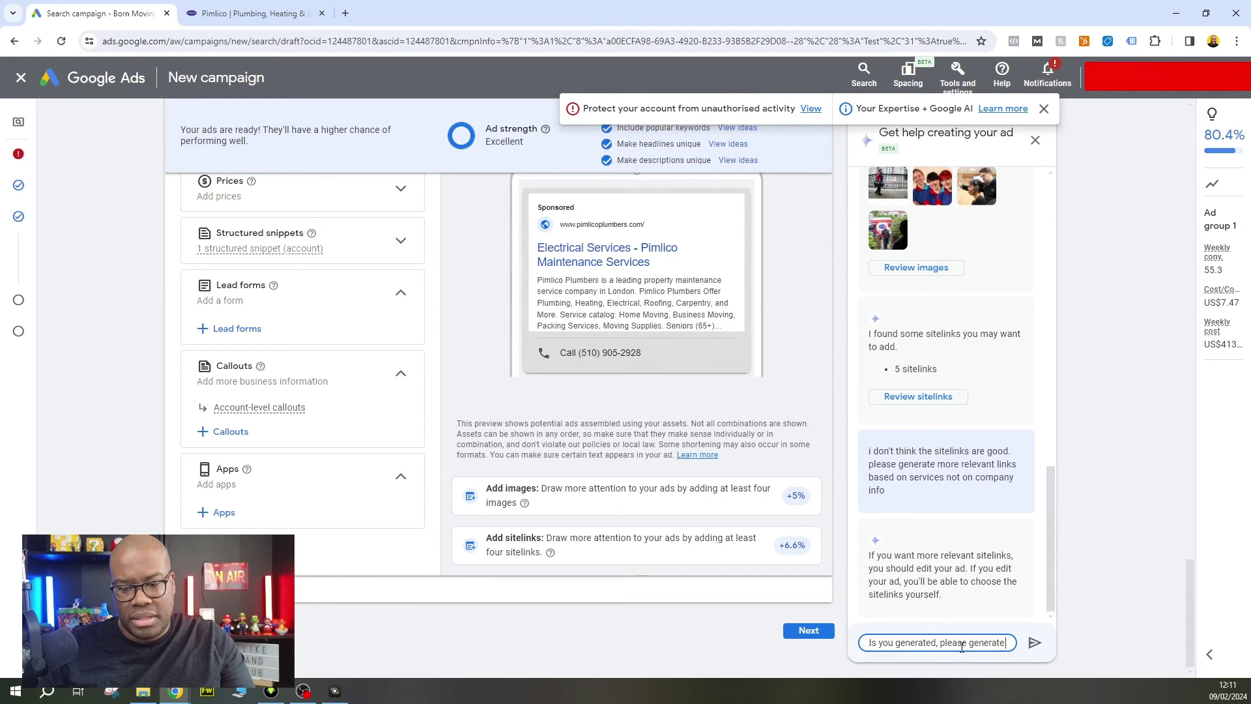
{"action": "type", "text": " more to cover all"}
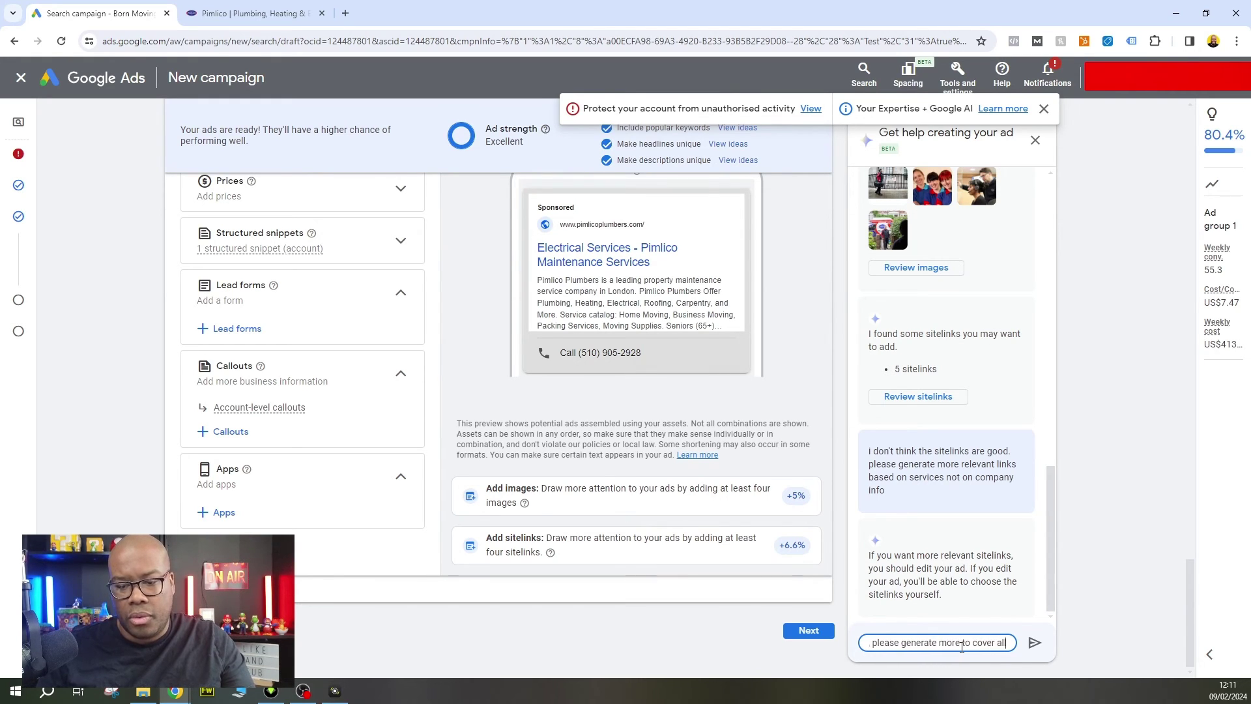
{"action": "type", "text": " of my services"}
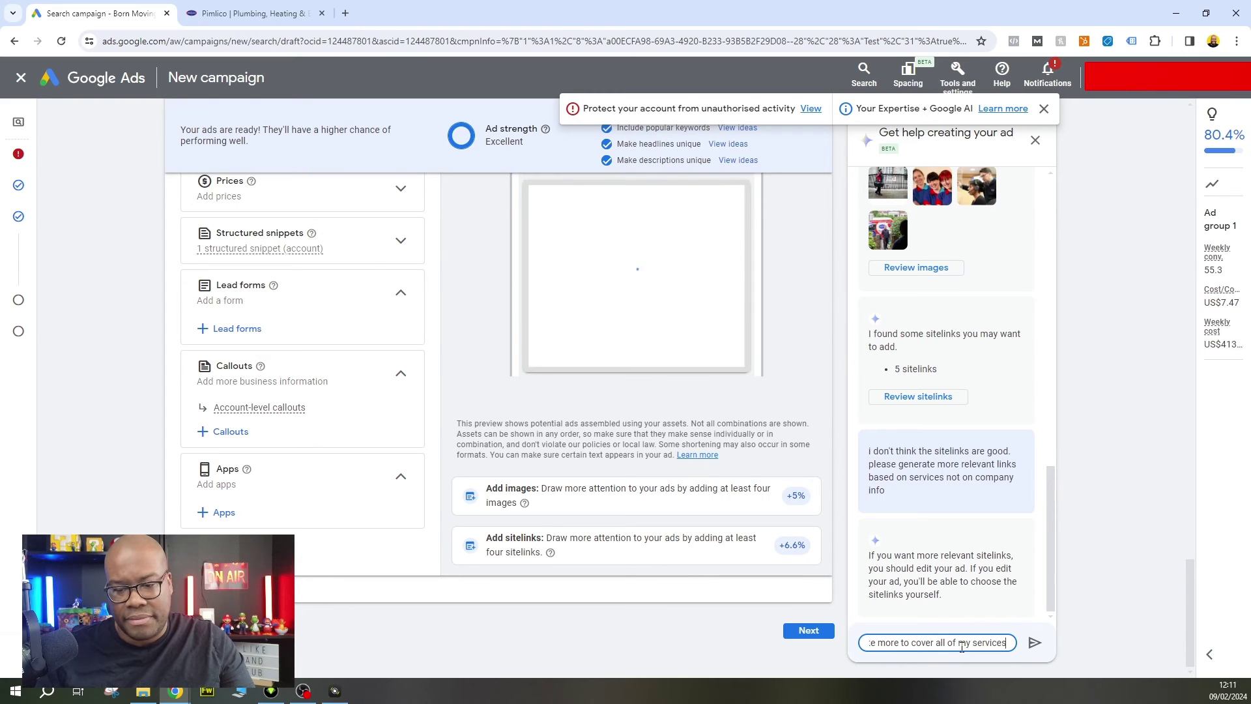
{"action": "key", "text": "Return"}
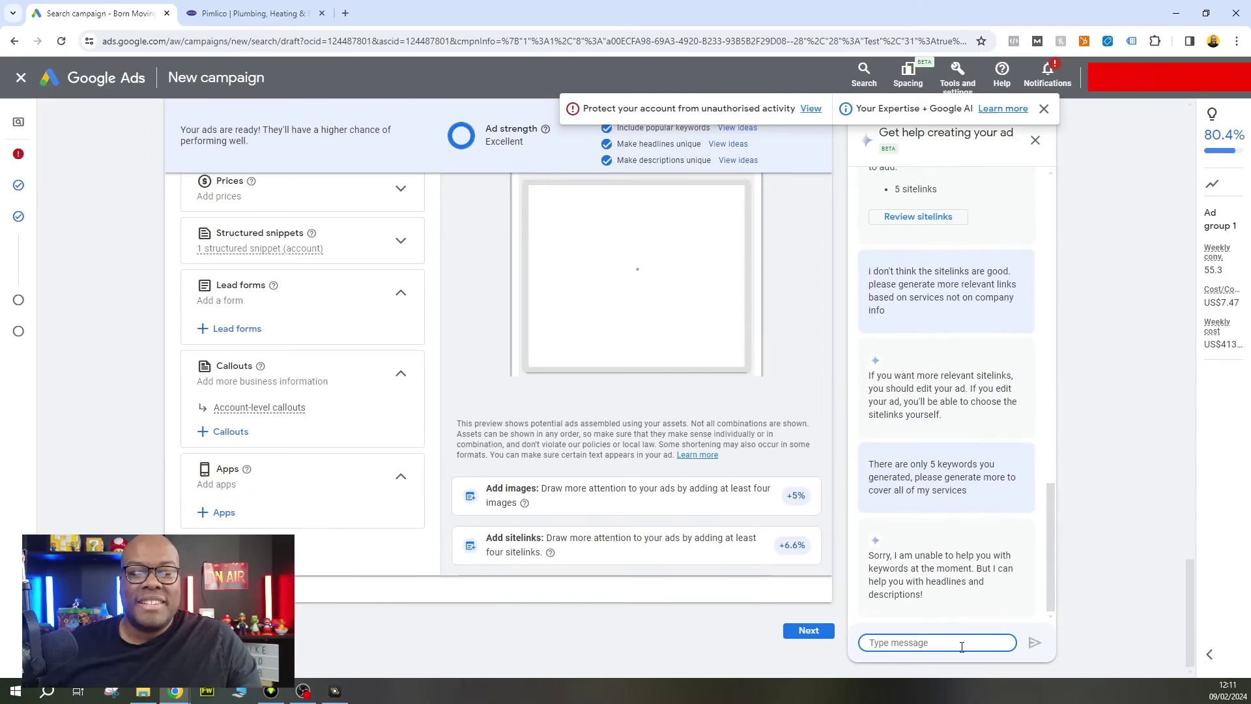
Step: Scroll up to the ad group's Keywords section
{"action": "scroll", "coordinate": [657, 244], "scroll_direction": "up", "scroll_amount": 5}
{"action": "scroll", "coordinate": [857, 454], "scroll_direction": "up", "scroll_amount": 10}
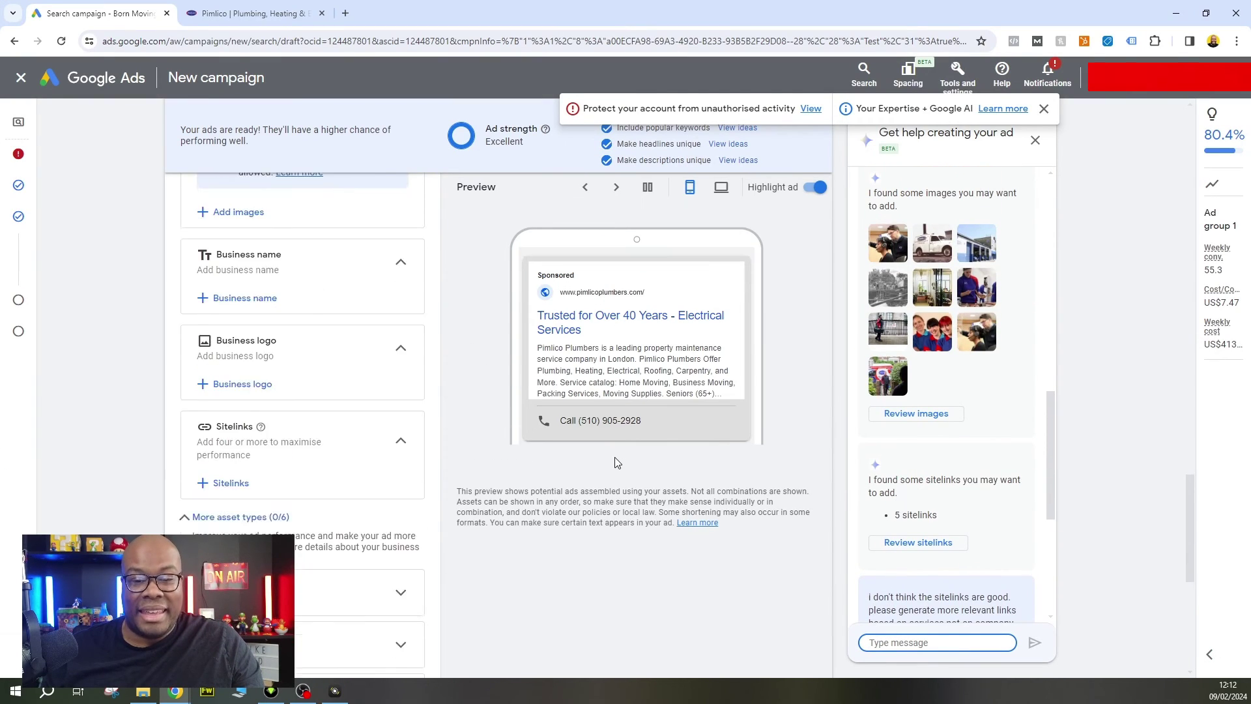
{"action": "scroll", "coordinate": [863, 516], "scroll_direction": "up", "scroll_amount": 2}
{"action": "scroll", "coordinate": [864, 516], "scroll_direction": "up", "scroll_amount": 5}
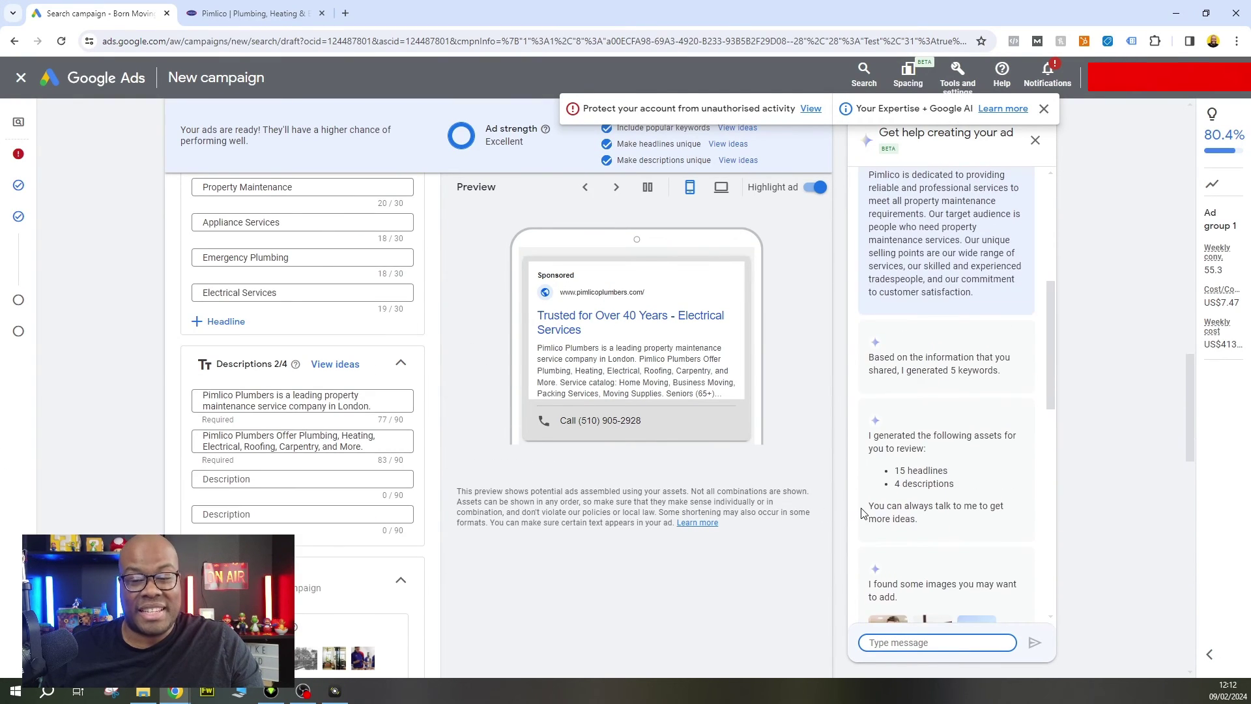
{"action": "scroll", "coordinate": [788, 481], "scroll_direction": "up", "scroll_amount": 6}
{"action": "scroll", "coordinate": [736, 464], "scroll_direction": "up", "scroll_amount": 6}
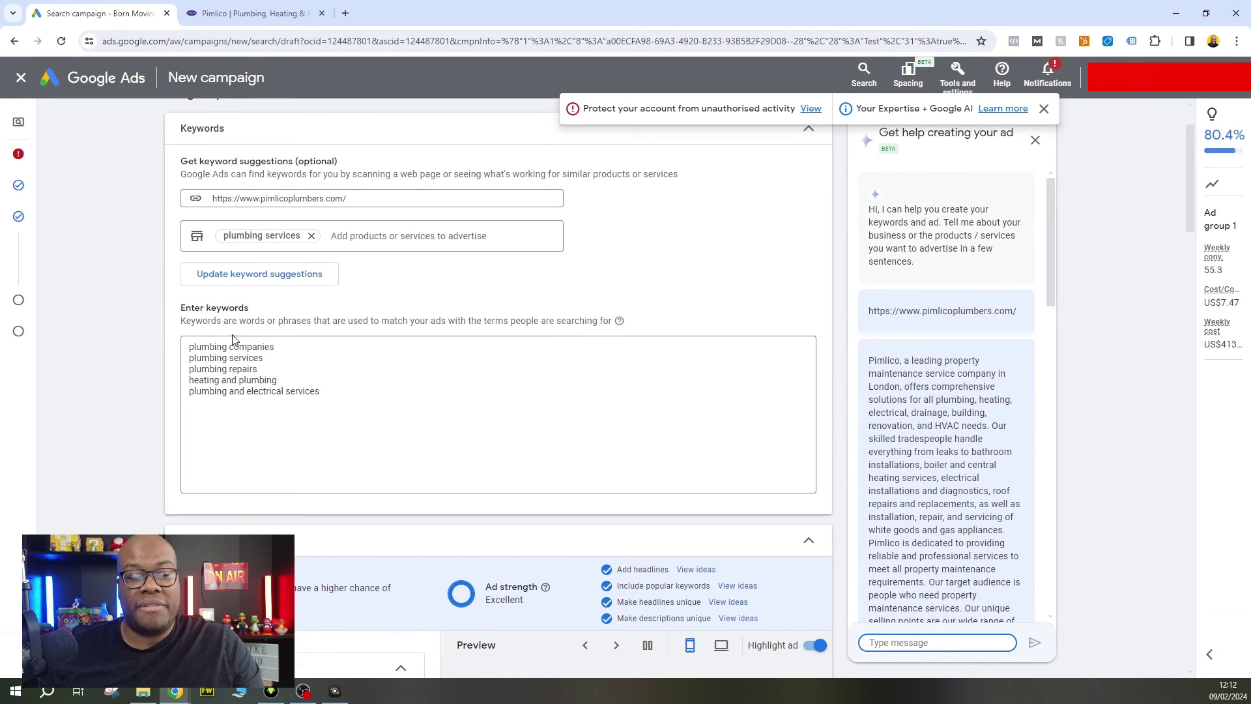
Step: Review the Headlines, Descriptions, Images and Sitelinks, then return to the five keywords
{"action": "scroll", "coordinate": [456, 398], "scroll_direction": "down", "scroll_amount": 7}
{"action": "scroll", "coordinate": [467, 390], "scroll_direction": "down", "scroll_amount": 15}
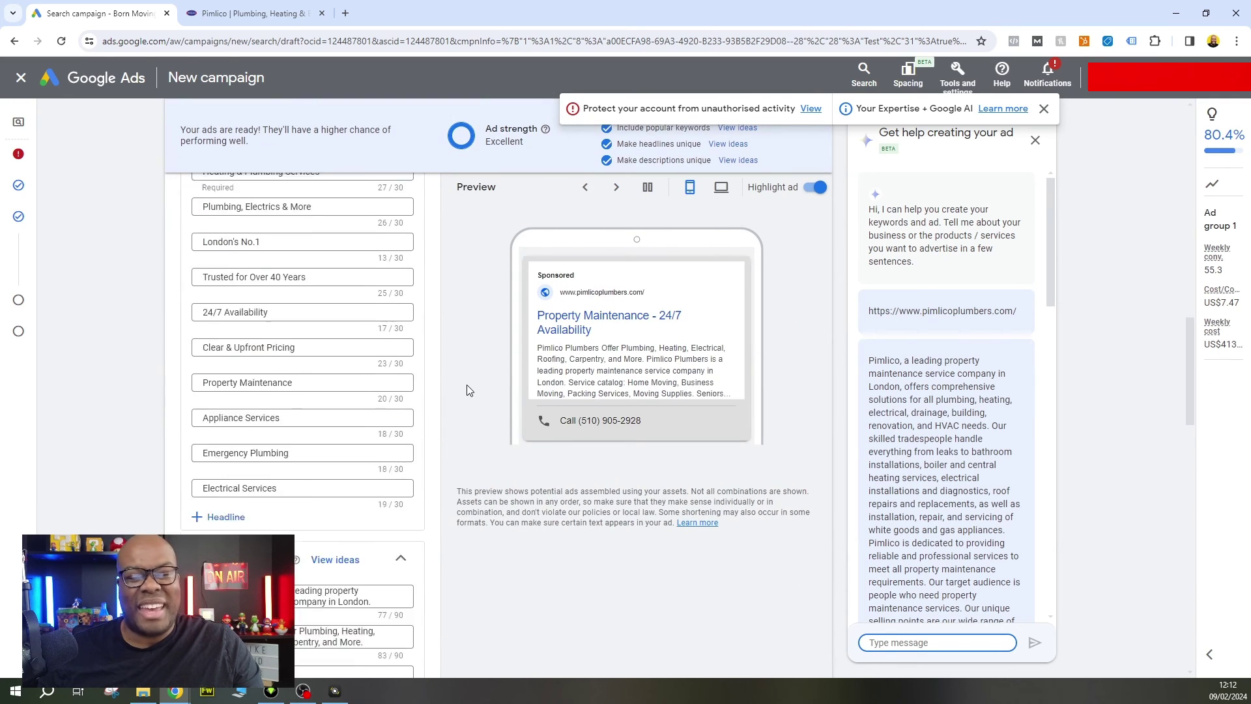
{"action": "scroll", "coordinate": [466, 389], "scroll_direction": "down", "scroll_amount": 2}
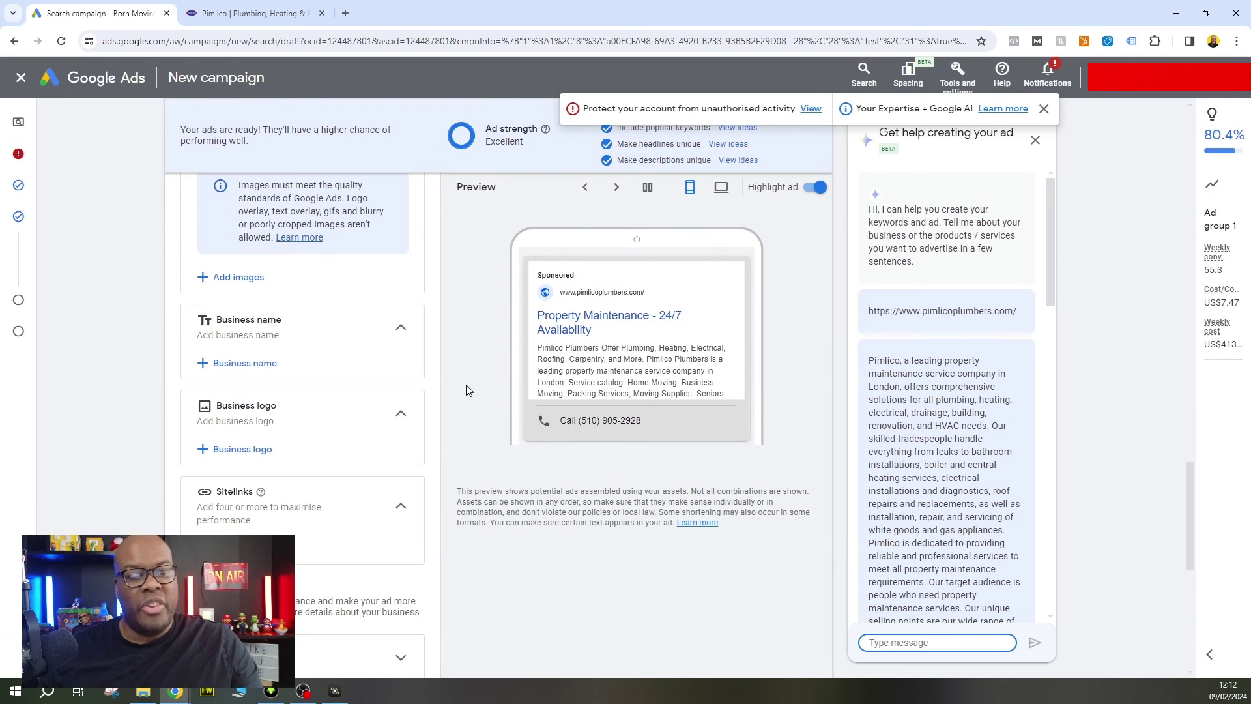
{"action": "scroll", "coordinate": [467, 390], "scroll_direction": "down", "scroll_amount": 6}
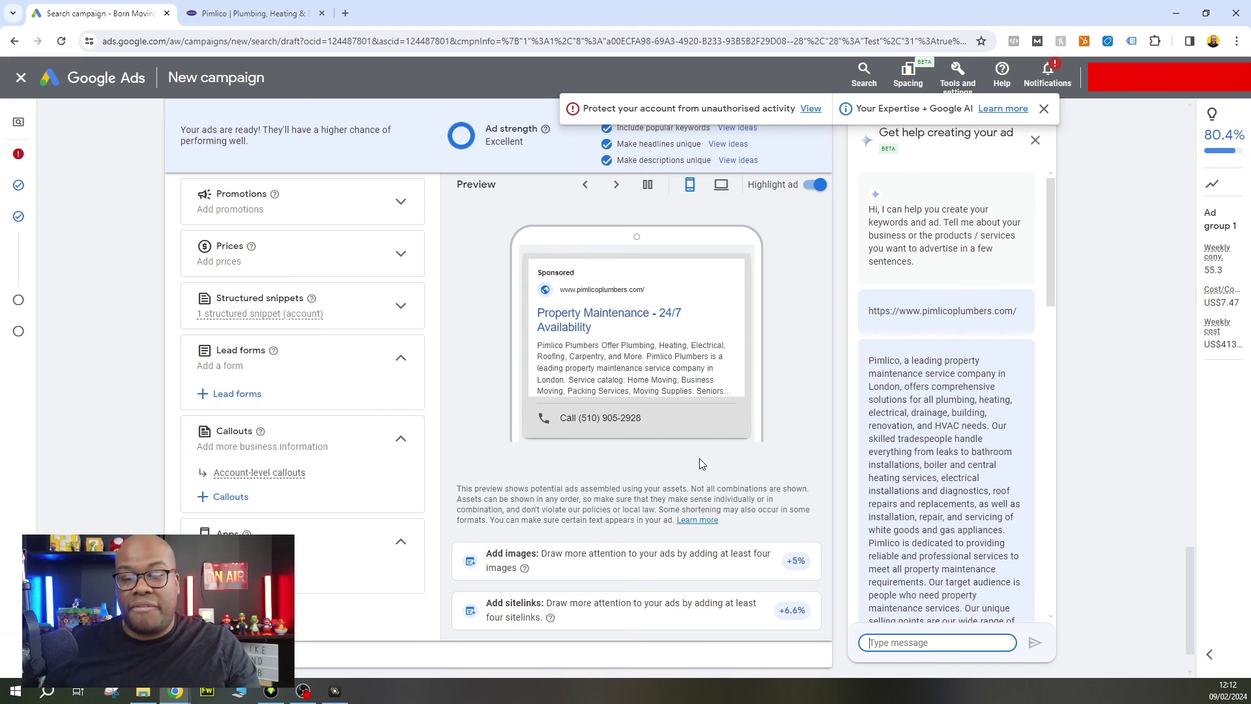
{"action": "scroll", "coordinate": [970, 495], "scroll_direction": "up", "scroll_amount": 5}
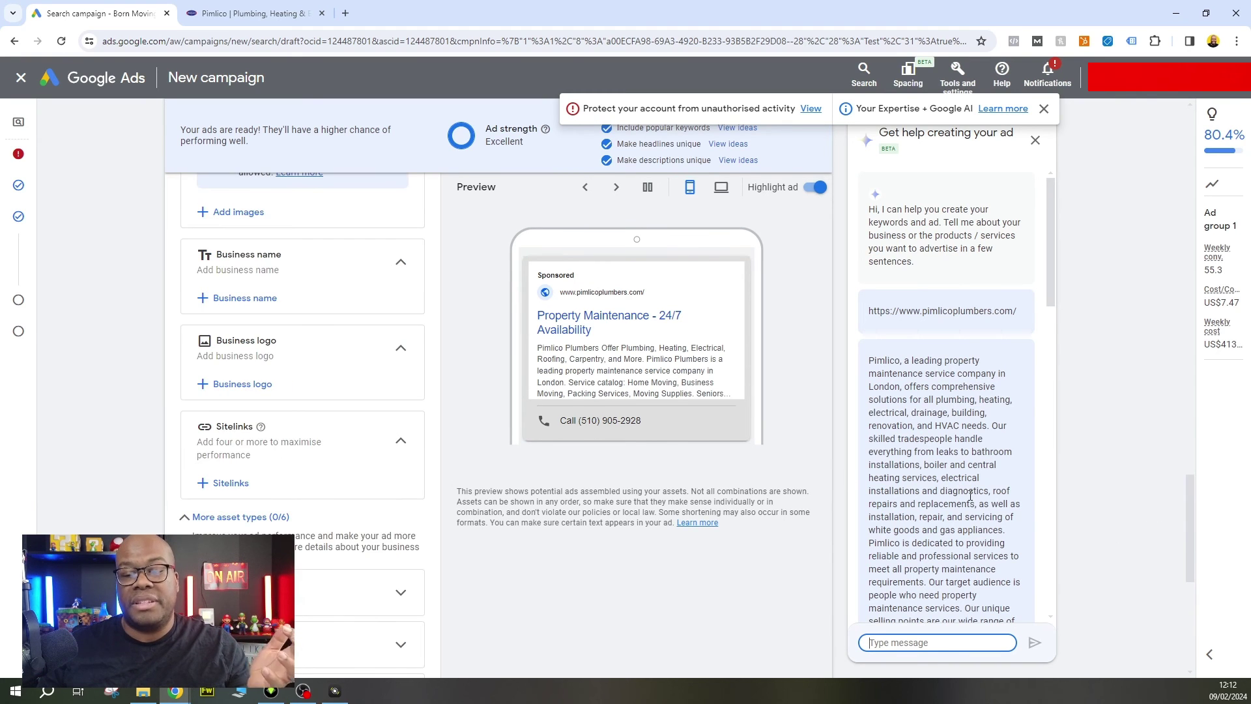
{"action": "scroll", "coordinate": [822, 455], "scroll_direction": "up", "scroll_amount": 10}
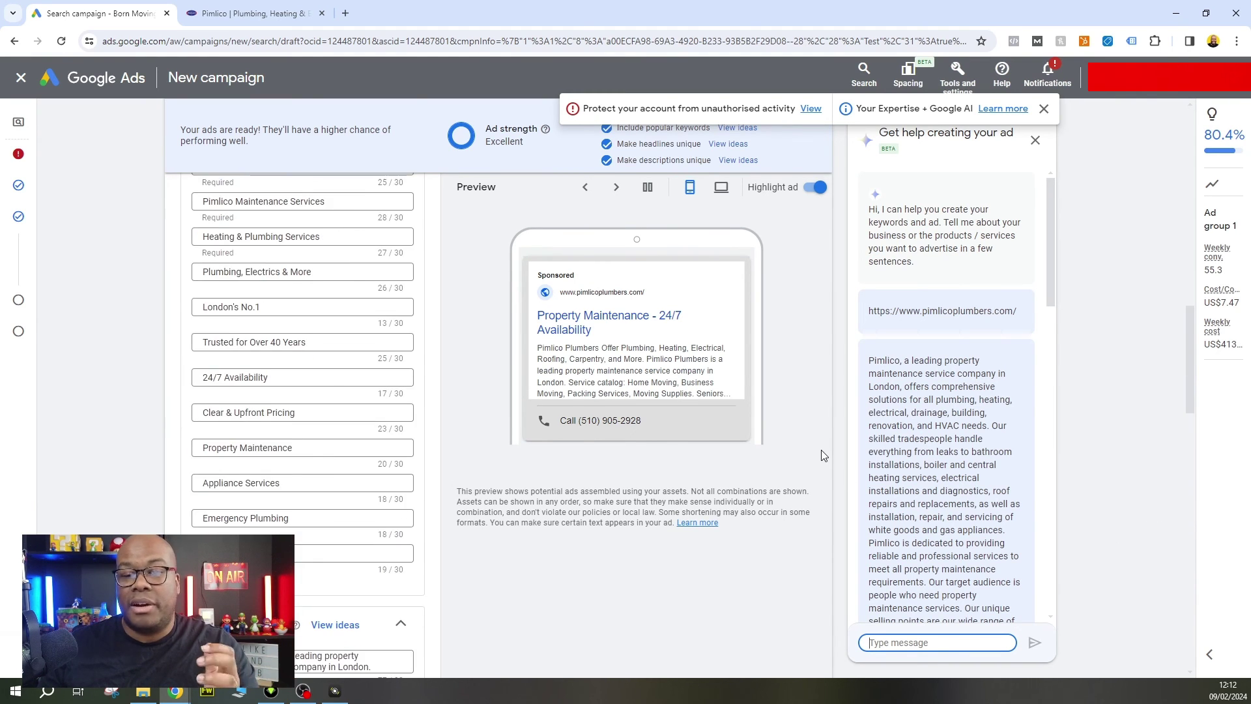
{"action": "scroll", "coordinate": [822, 454], "scroll_direction": "up", "scroll_amount": 10}
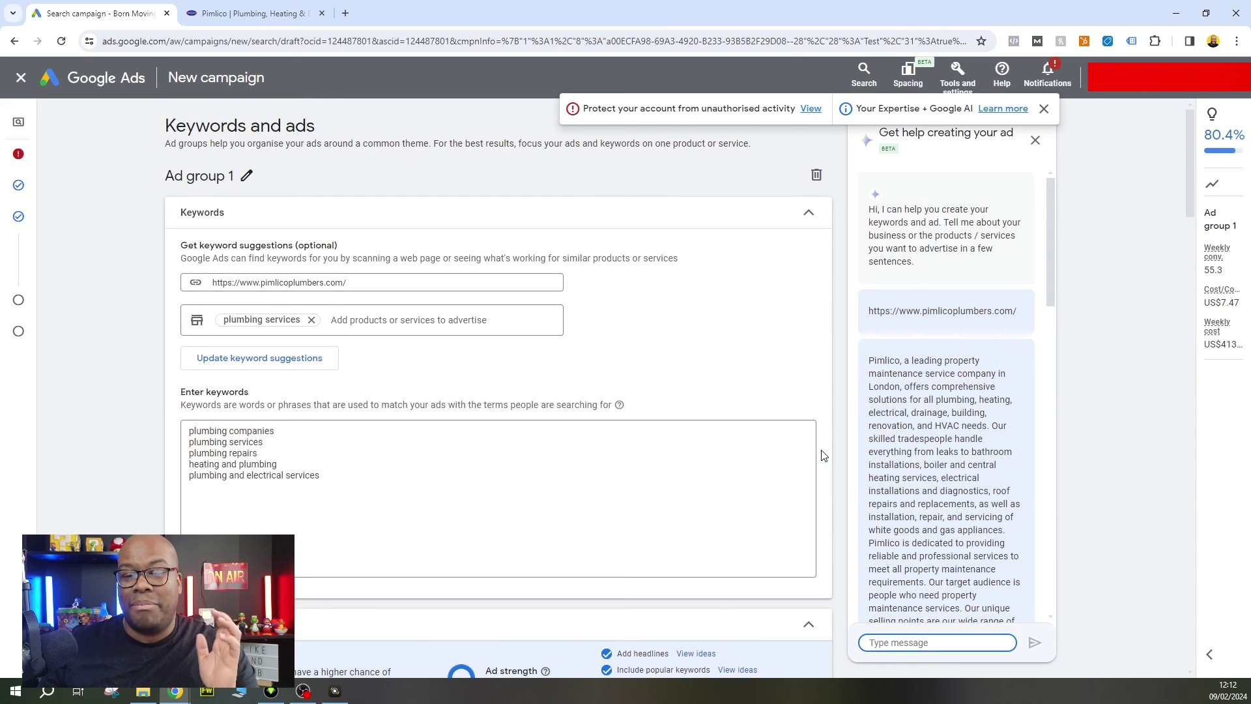